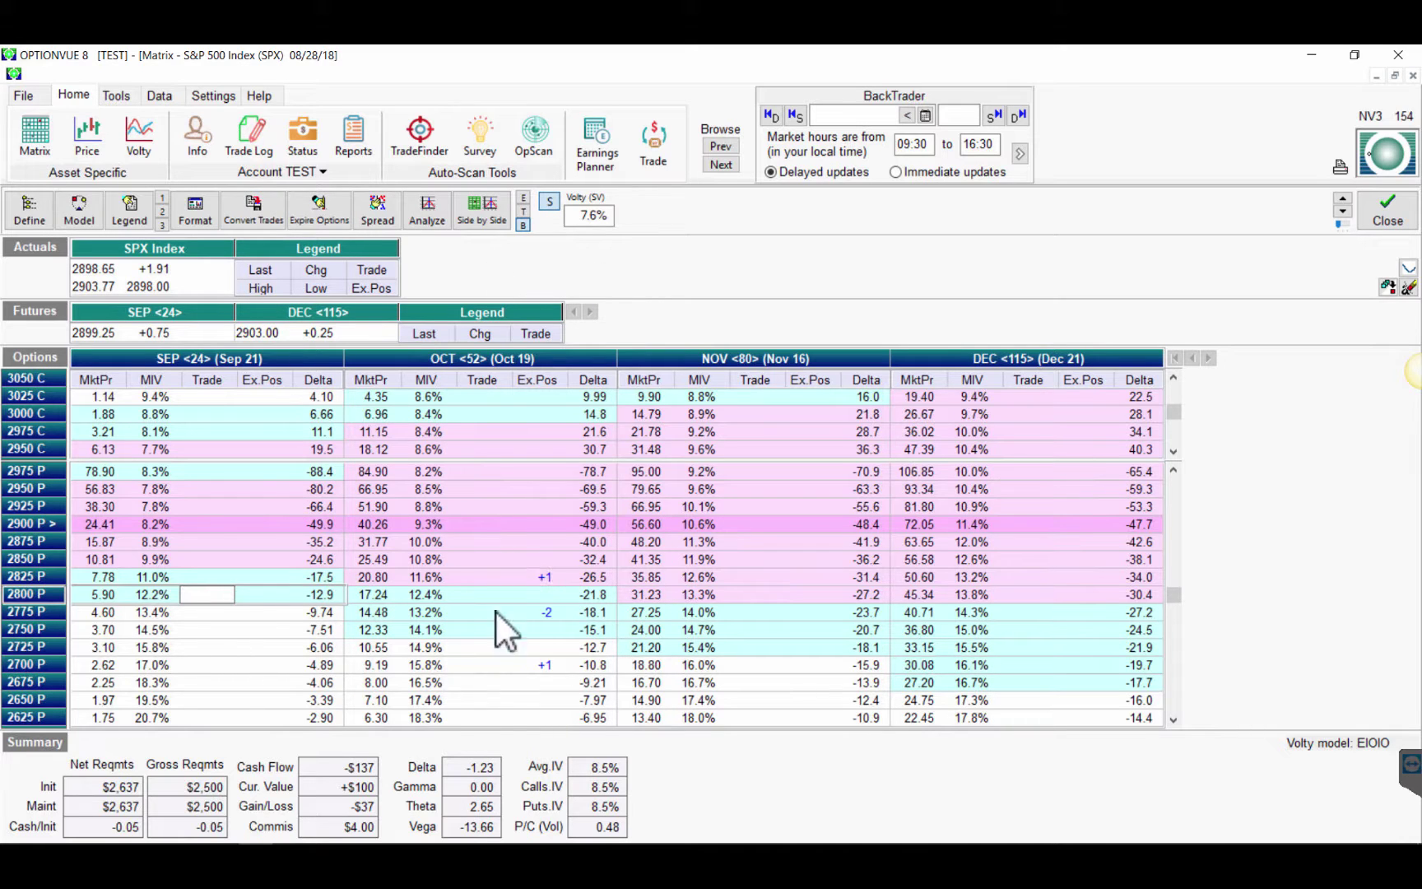
# - Graph the profit and loss of the SPX October put position, and return to the options matrix
pyautogui.click(437, 210)
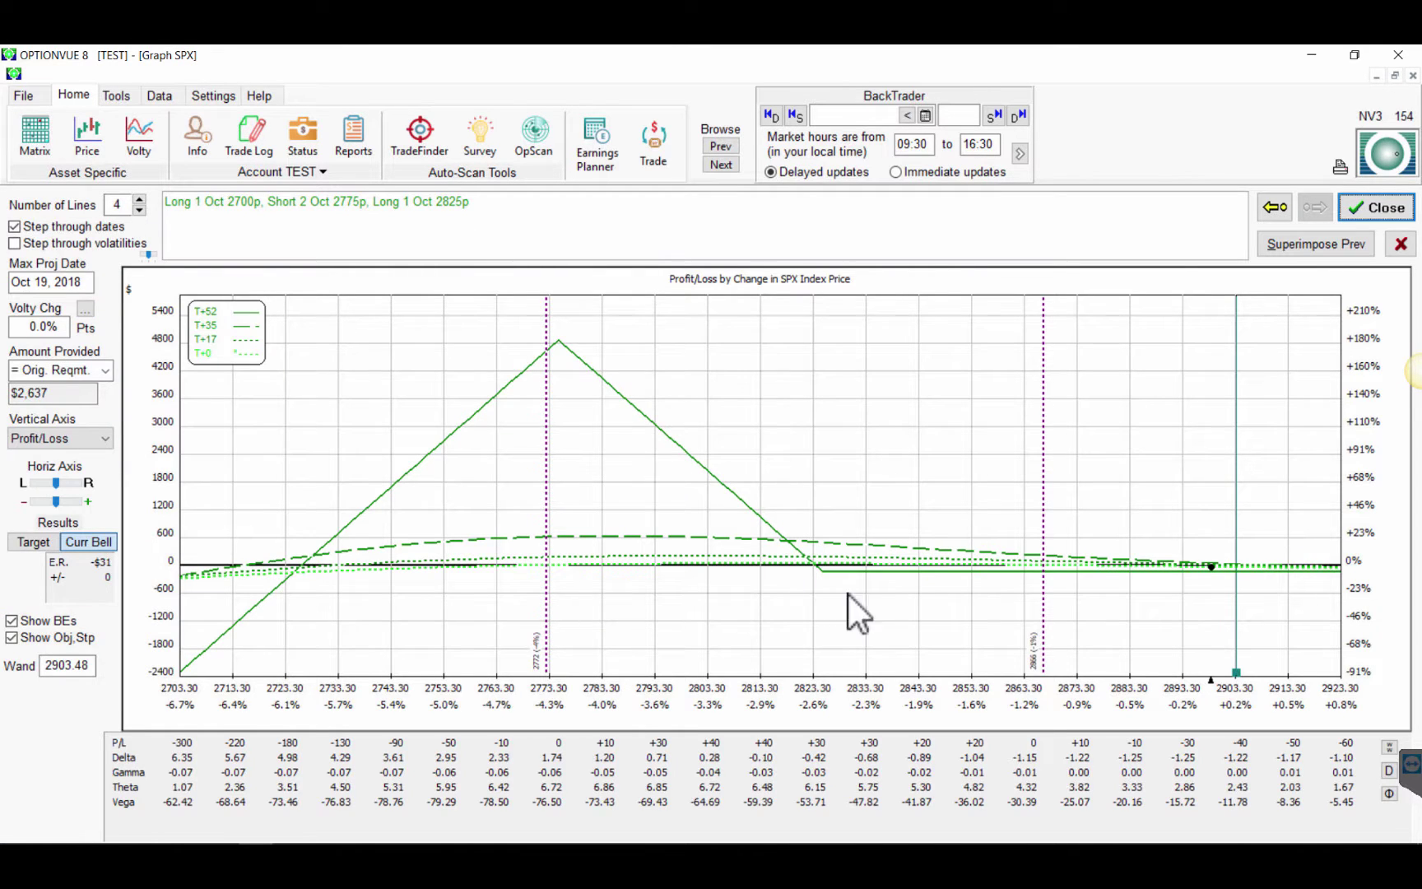
pyautogui.click(1376, 207)
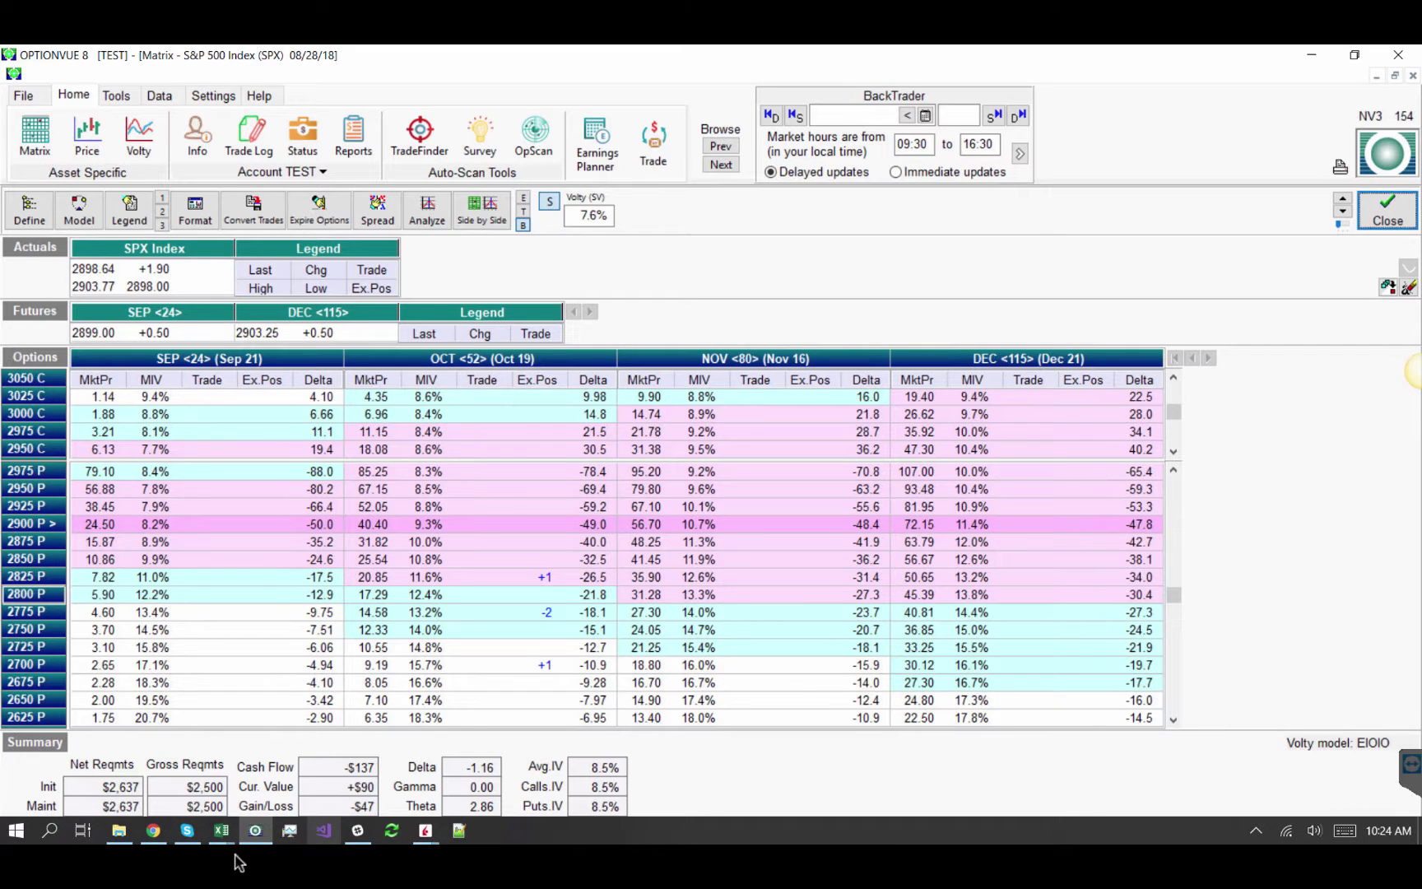
# - Switch to the BIBOP V2.243 workbook in Excel and review its General dashboard and Pricer sheet
pyautogui.moveTo(220, 831)
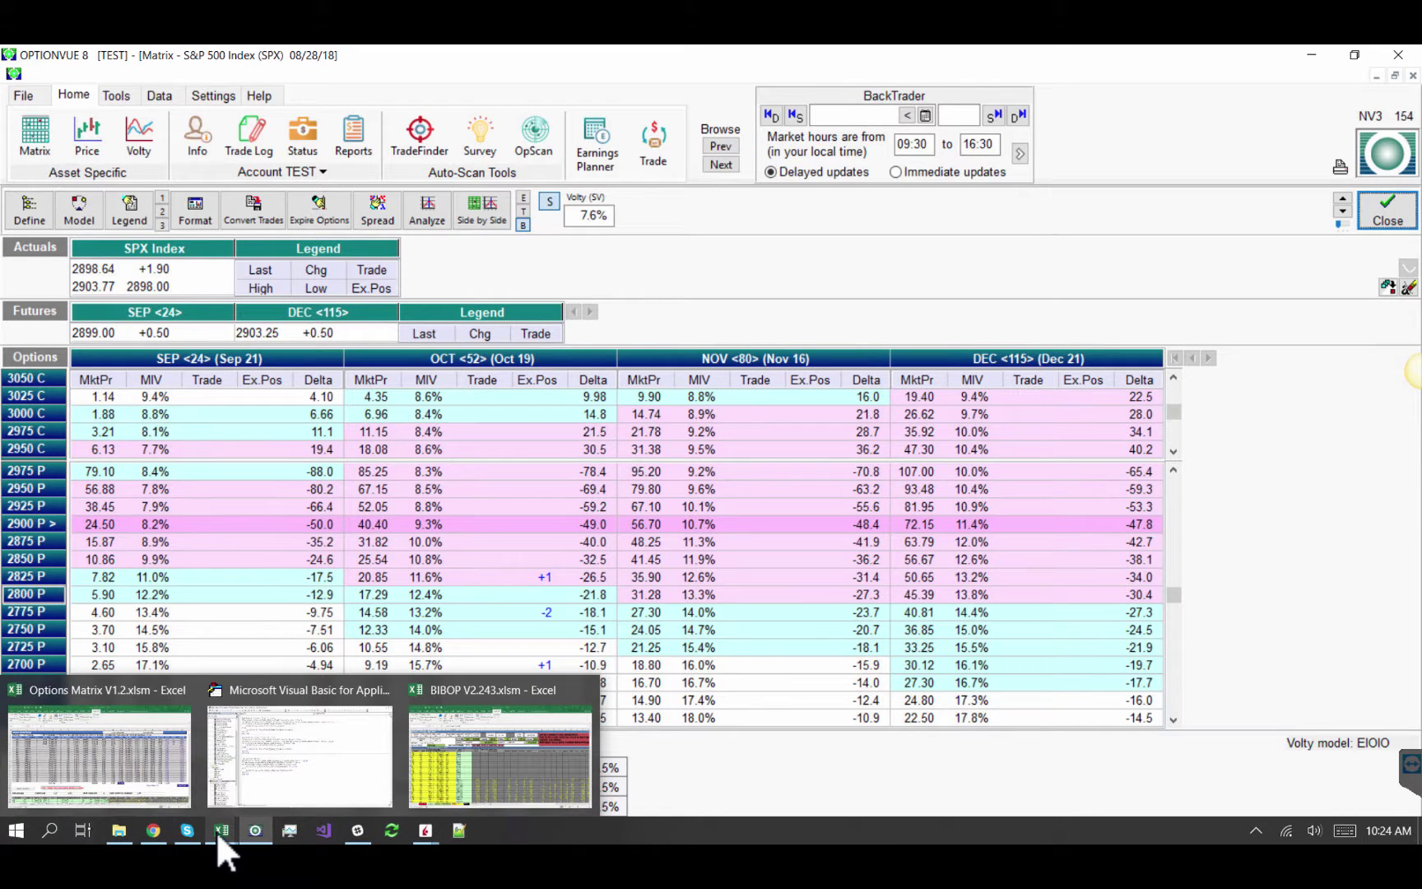
pyautogui.click(468, 772)
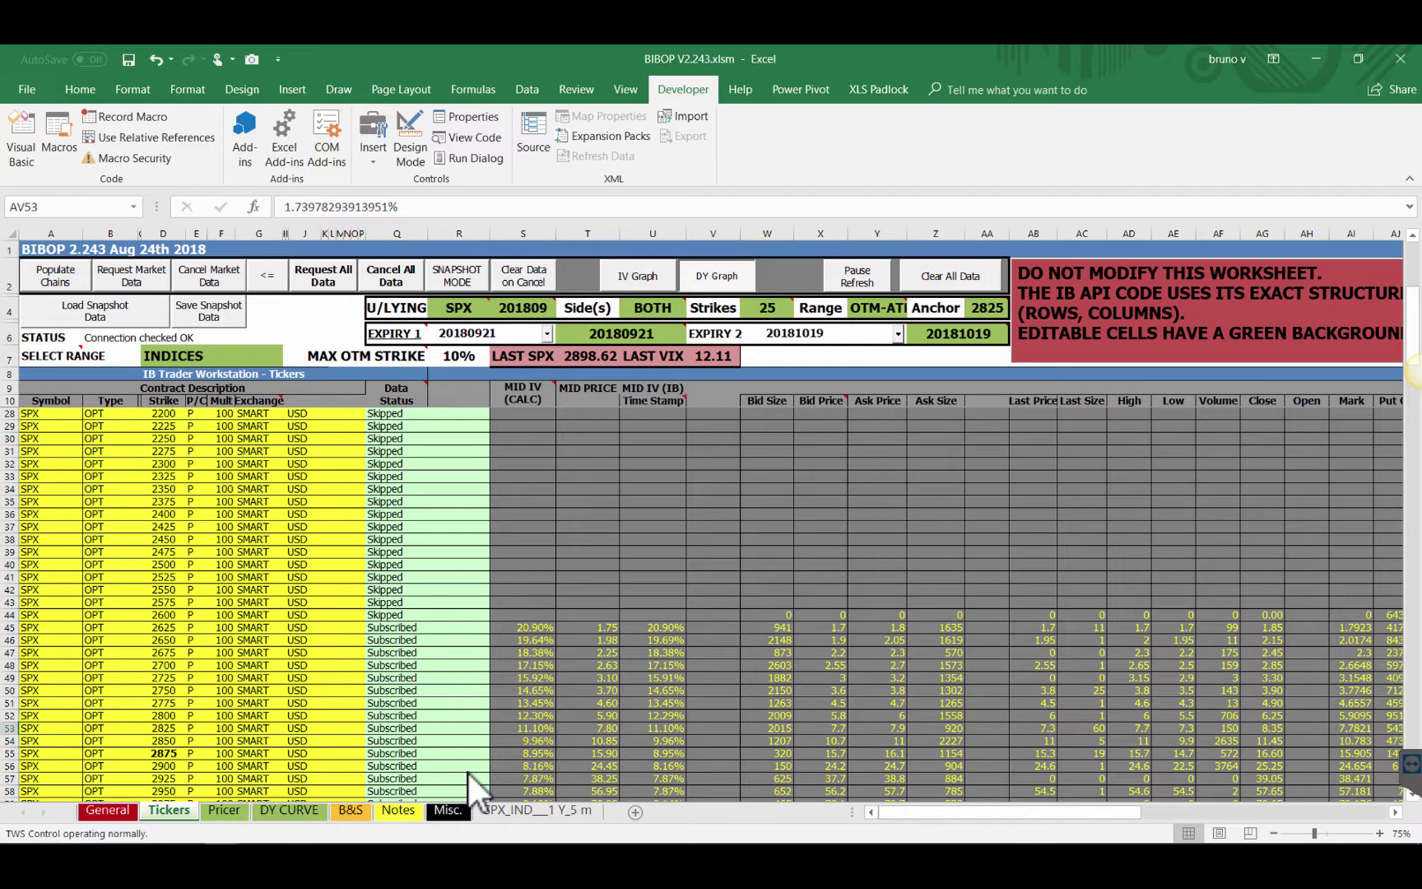
pyautogui.click(101, 809)
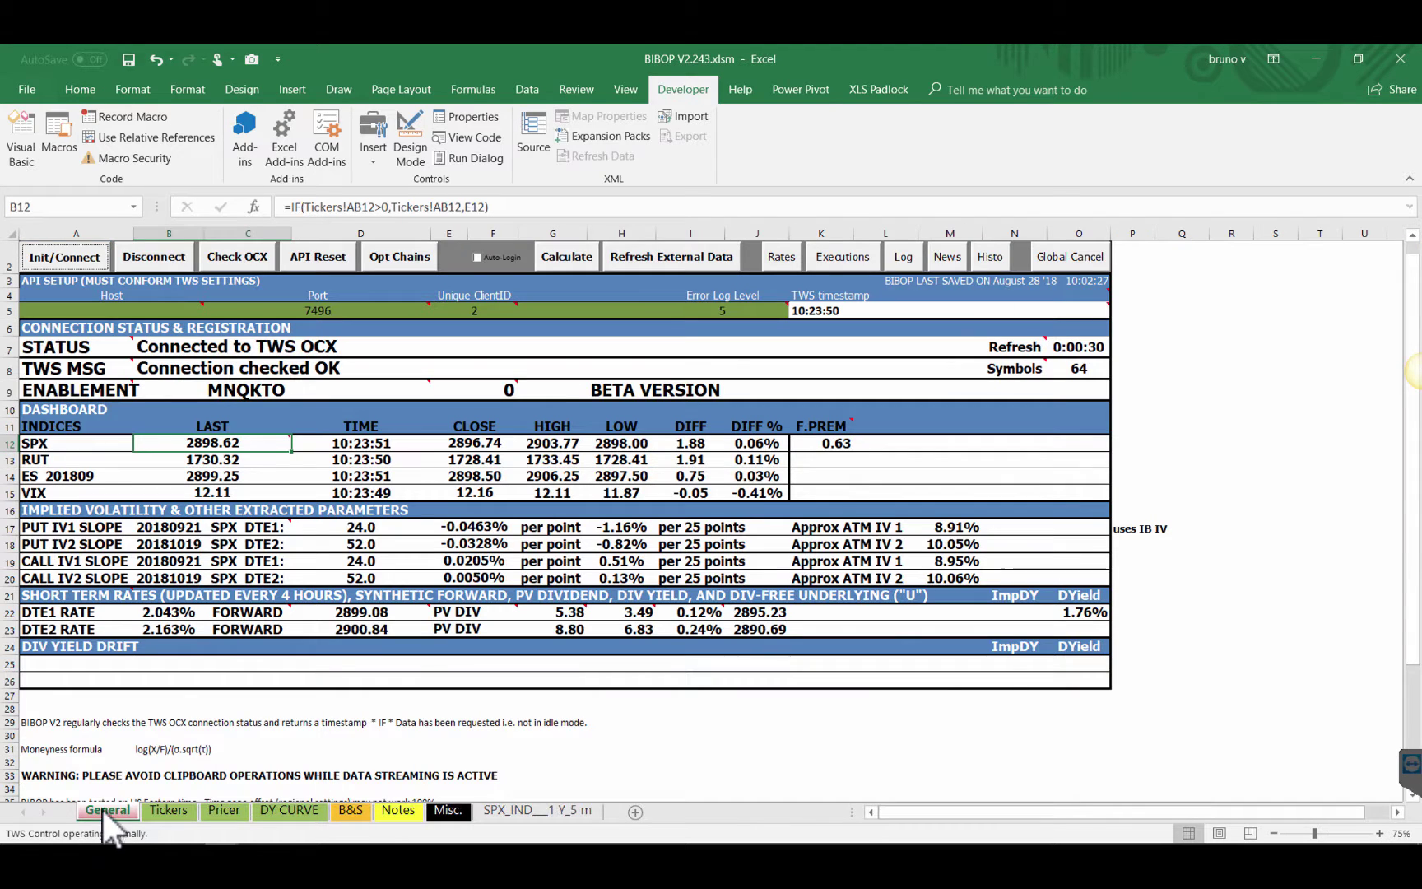
pyautogui.click(271, 638)
pyautogui.click(168, 754)
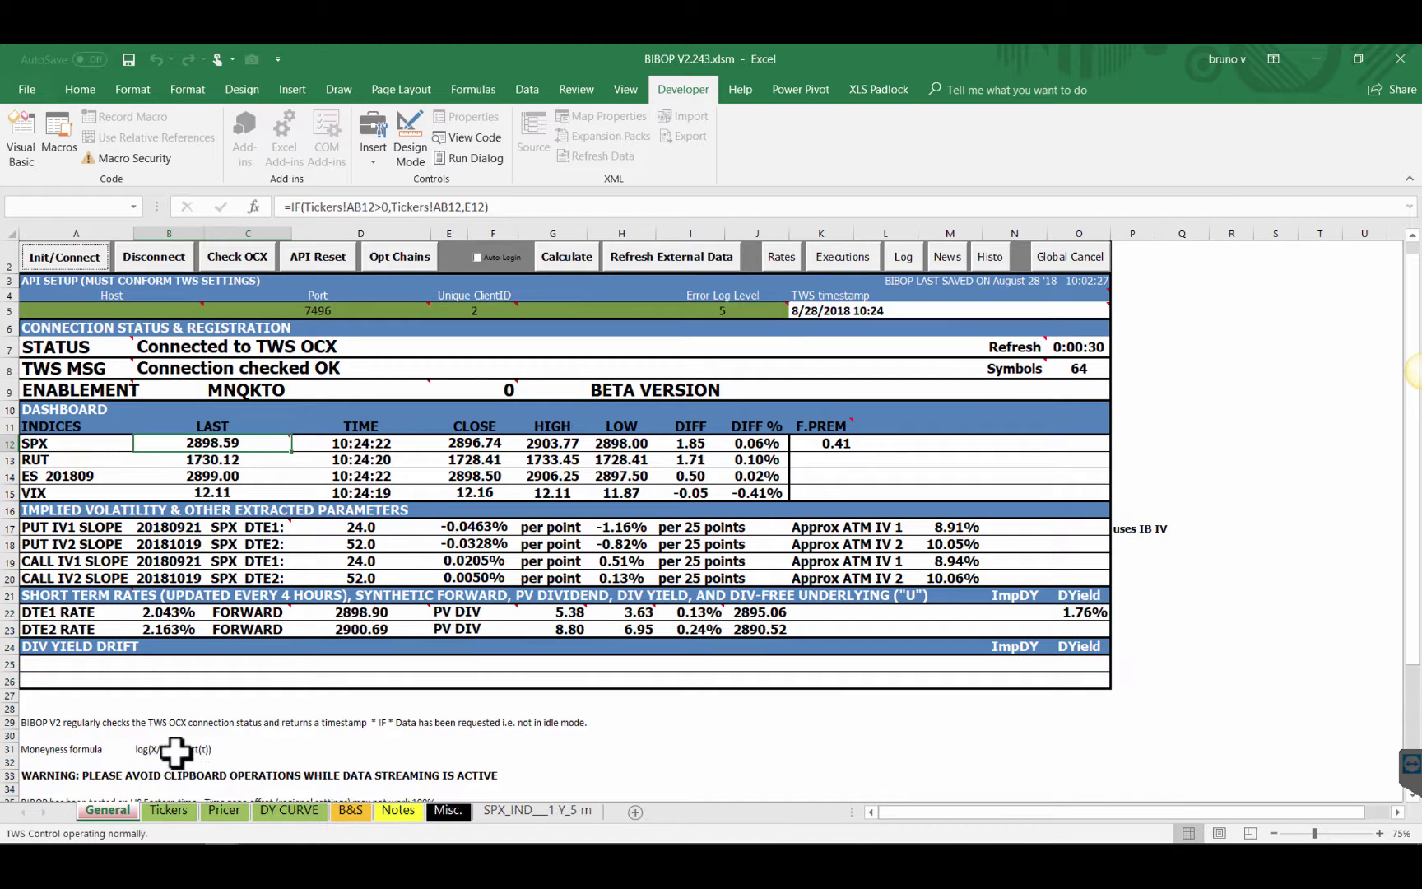
pyautogui.click(224, 810)
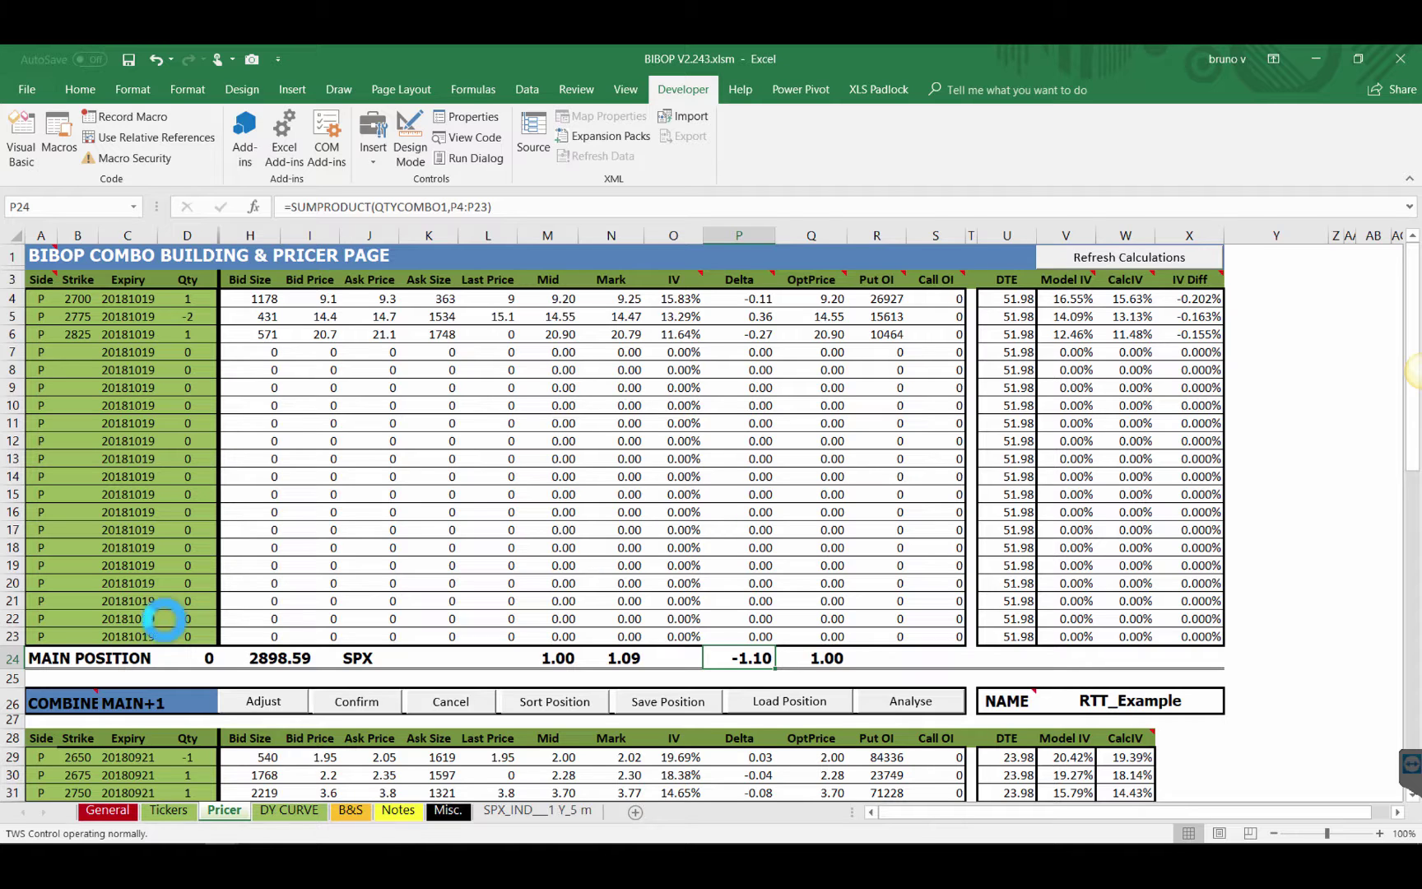
# - Compare the Position sheet of the Options Matrix V1.2 workbook with the main position on BIBOP's Pricer sheet
pyautogui.hotkey('ctrl', 'Tab')
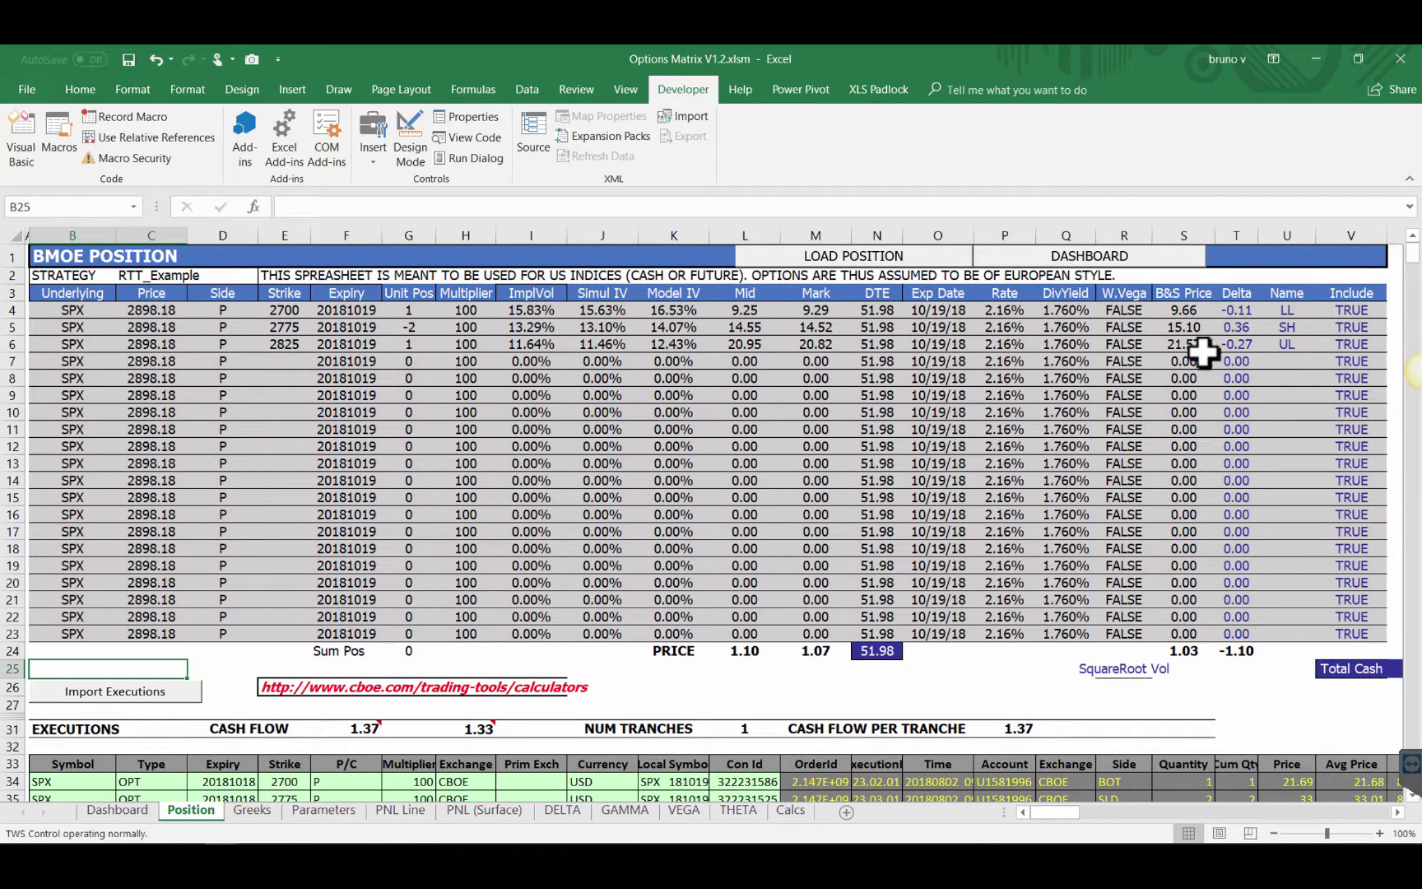
pyautogui.click(732, 651)
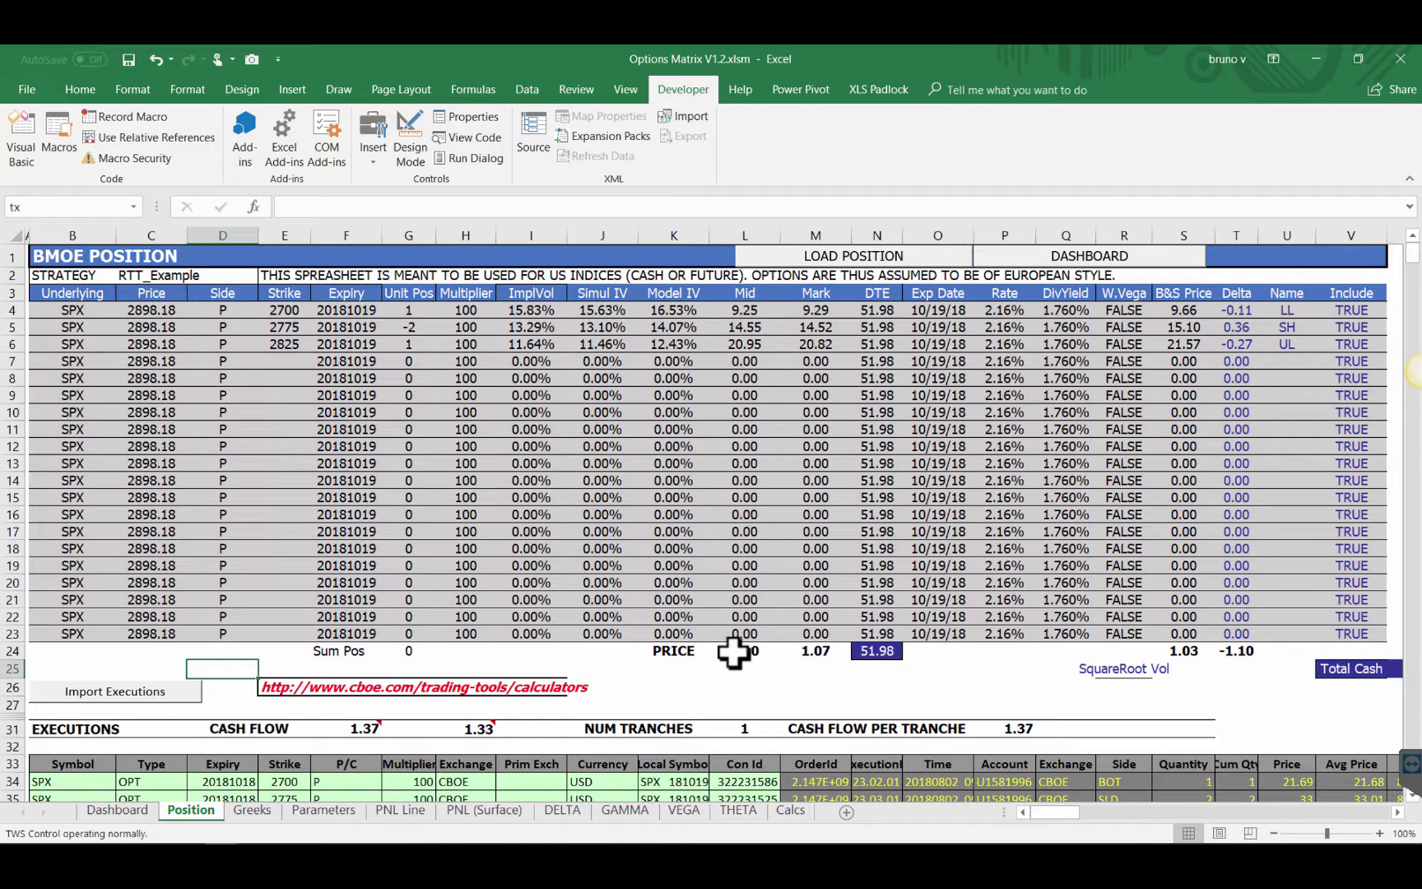
pyautogui.click(572, 651)
pyautogui.moveTo(223, 833)
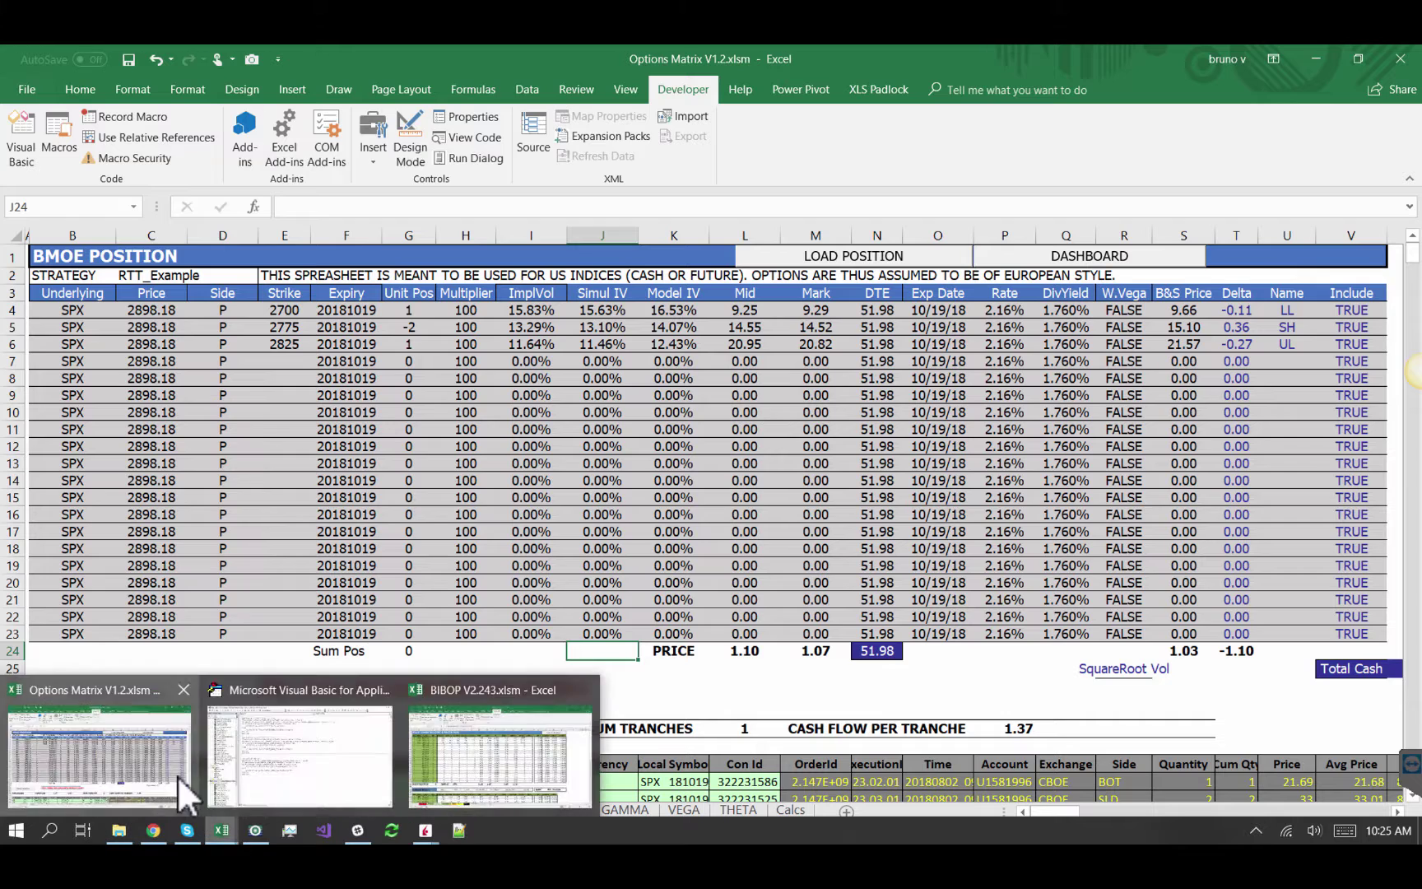
pyautogui.click(507, 792)
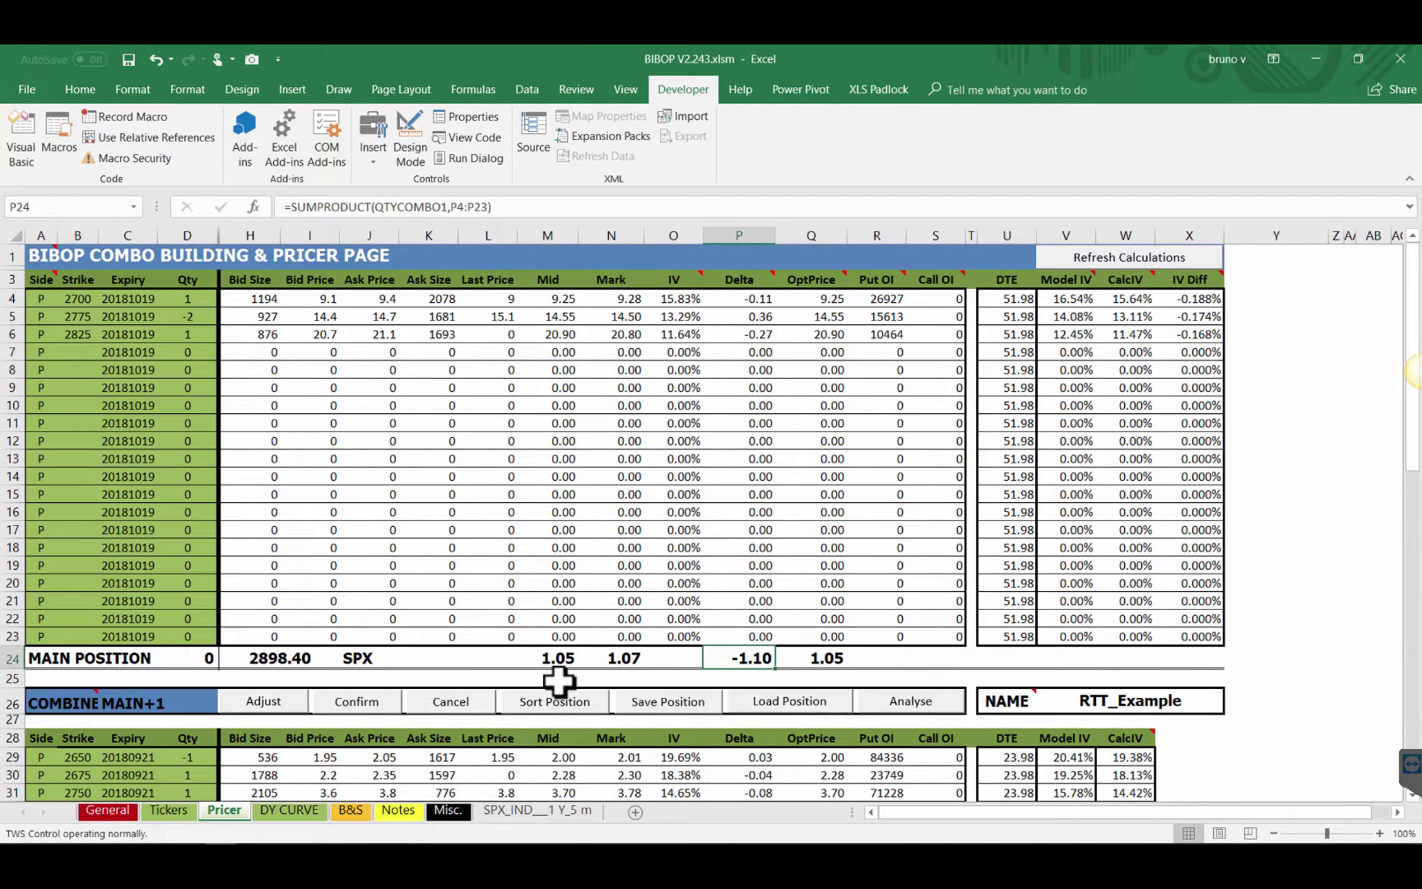
# - Return to the Options Matrix V1.2 workbook and examine the executions and cash flow section of the Position sheet
pyautogui.hotkey('ctrl', 'Tab')
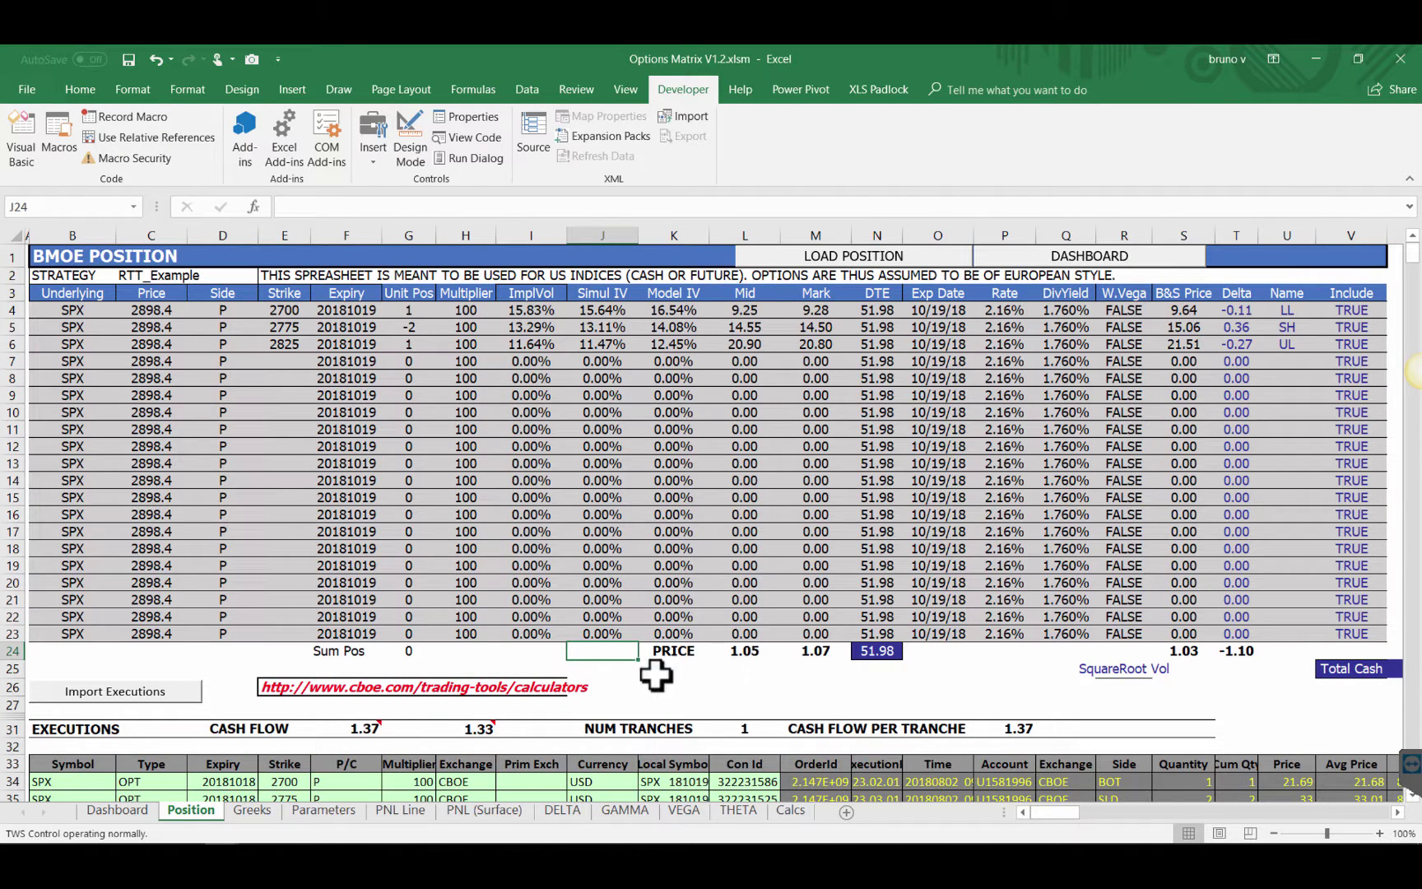
pyautogui.scroll(-2, 219, 701)
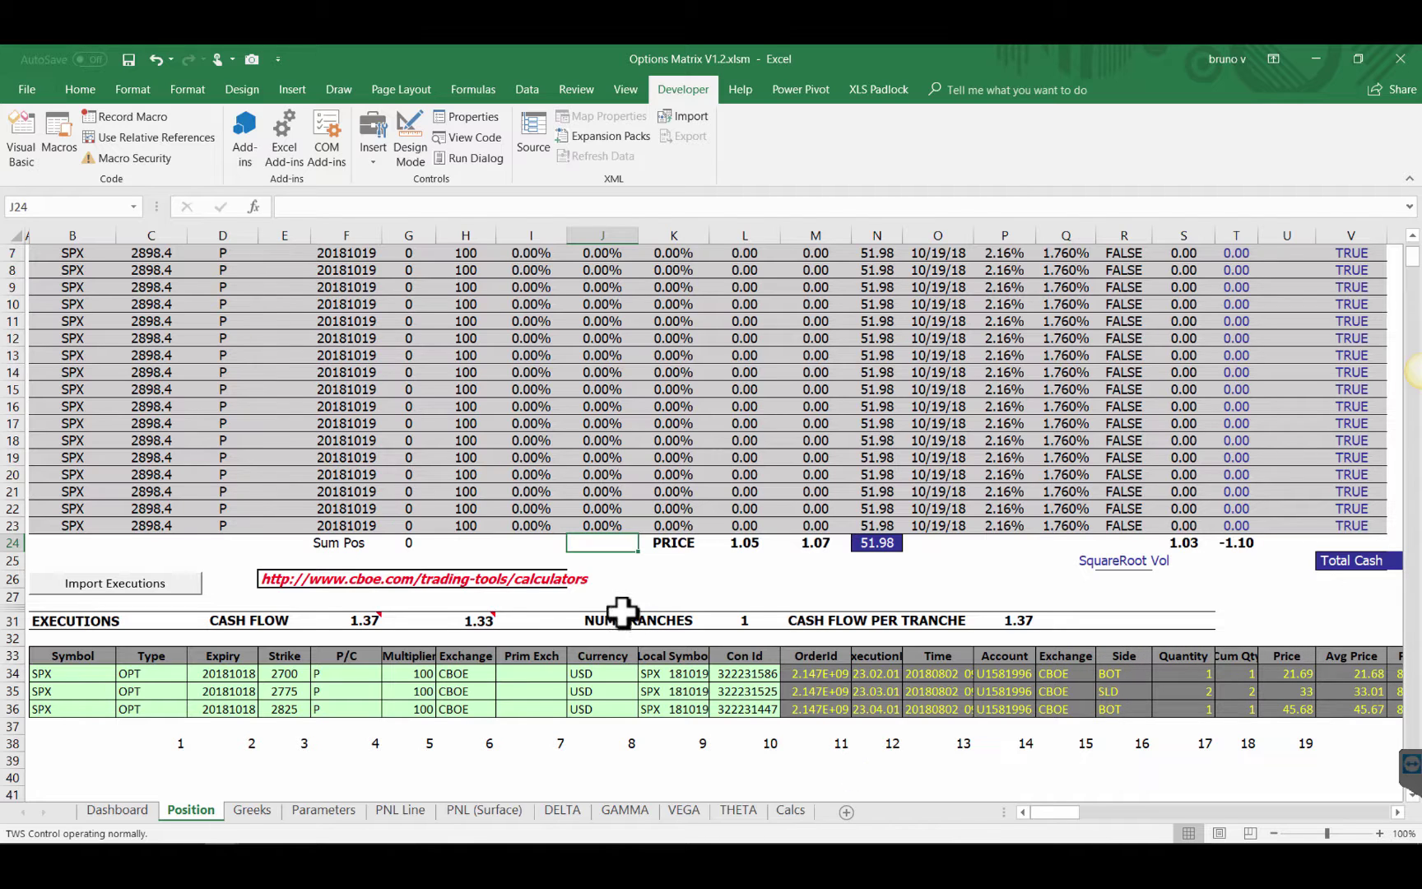
pyautogui.moveTo(473, 620)
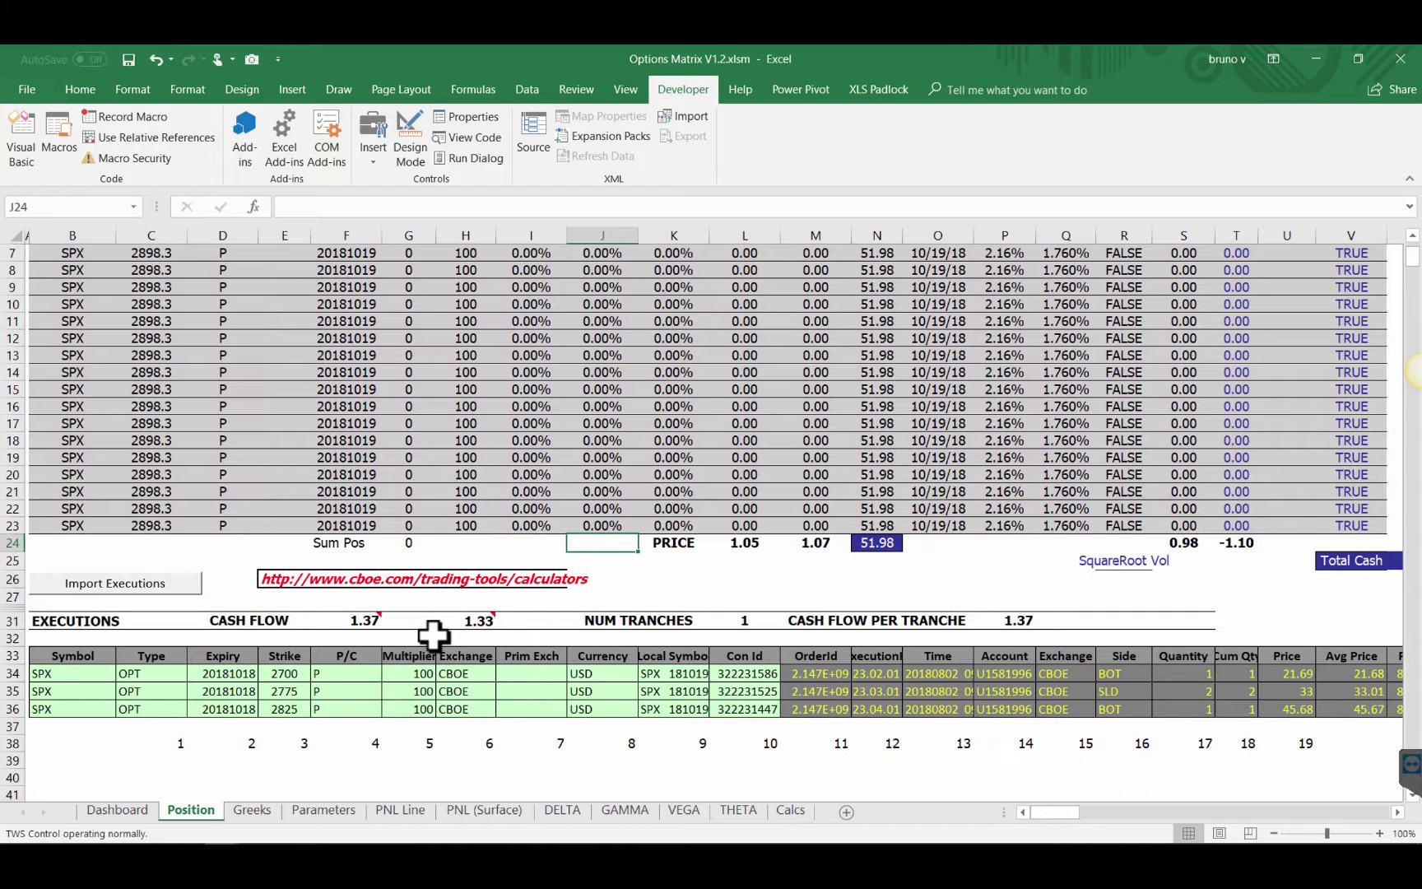
# - Run the full calculation of the options matrix from the Dashboard sheet
pyautogui.click(117, 810)
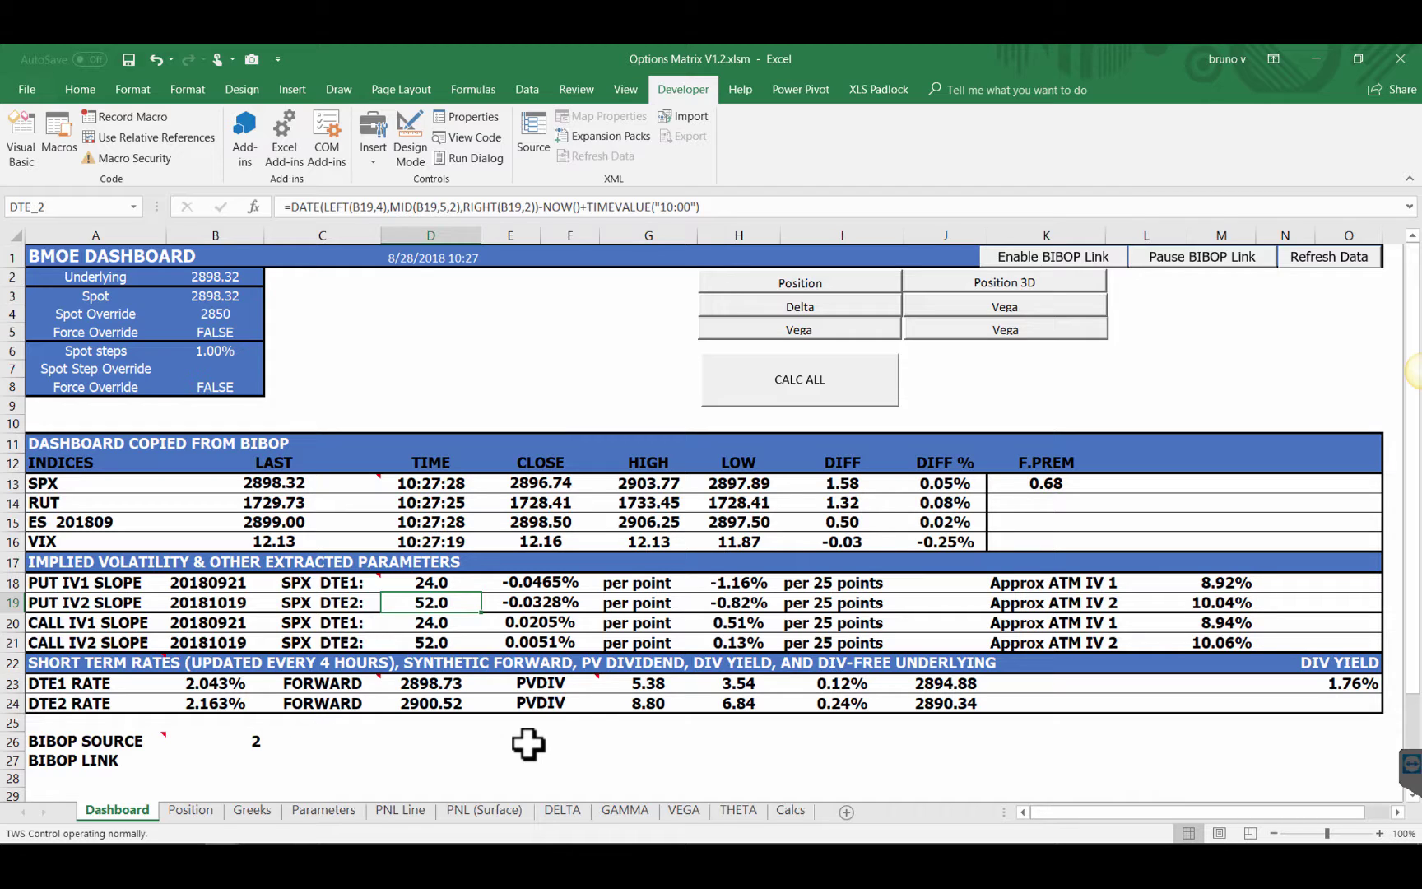
pyautogui.click(800, 392)
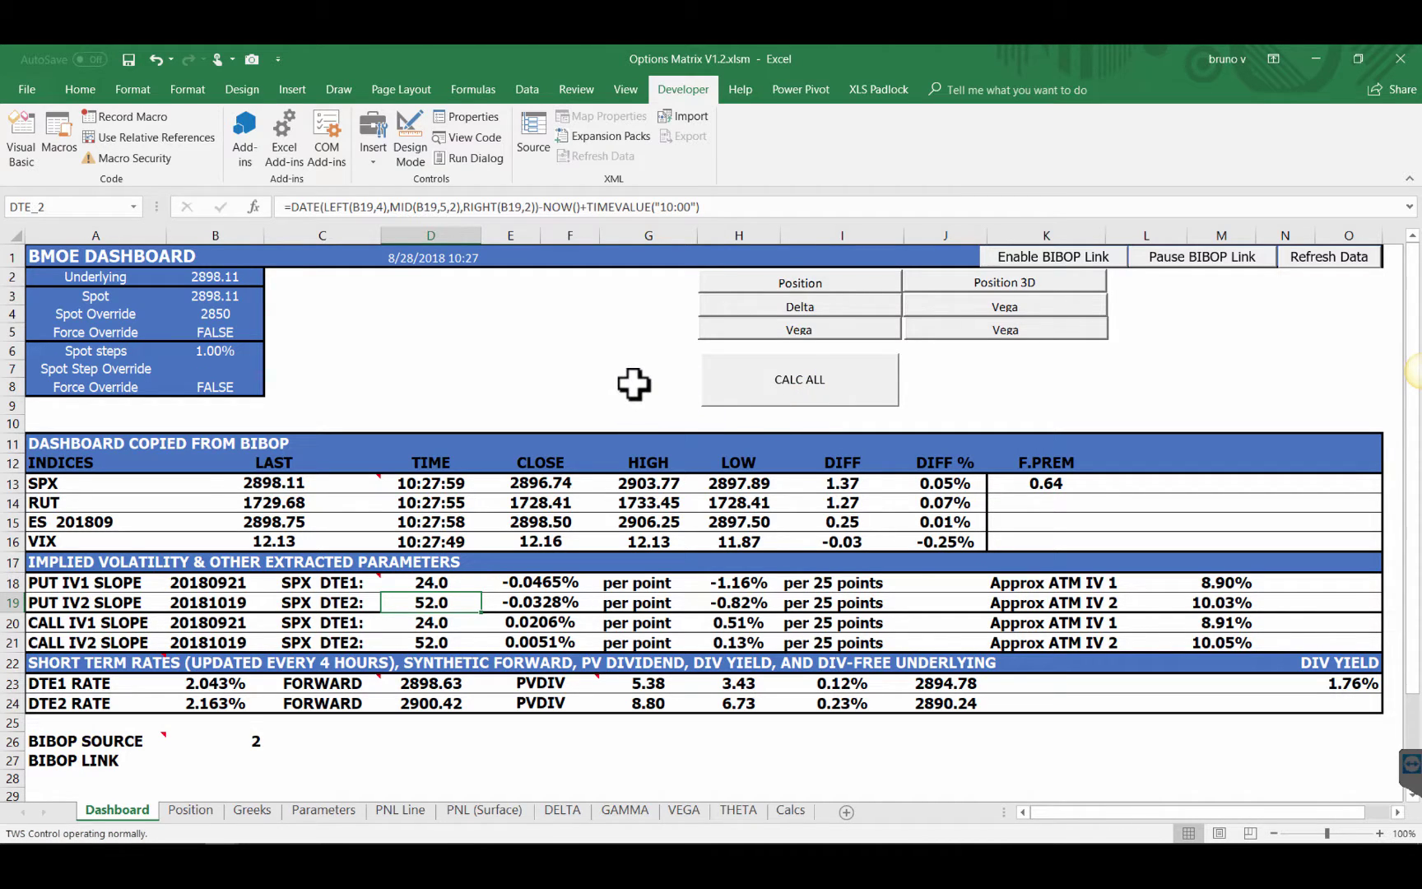
pyautogui.click(815, 389)
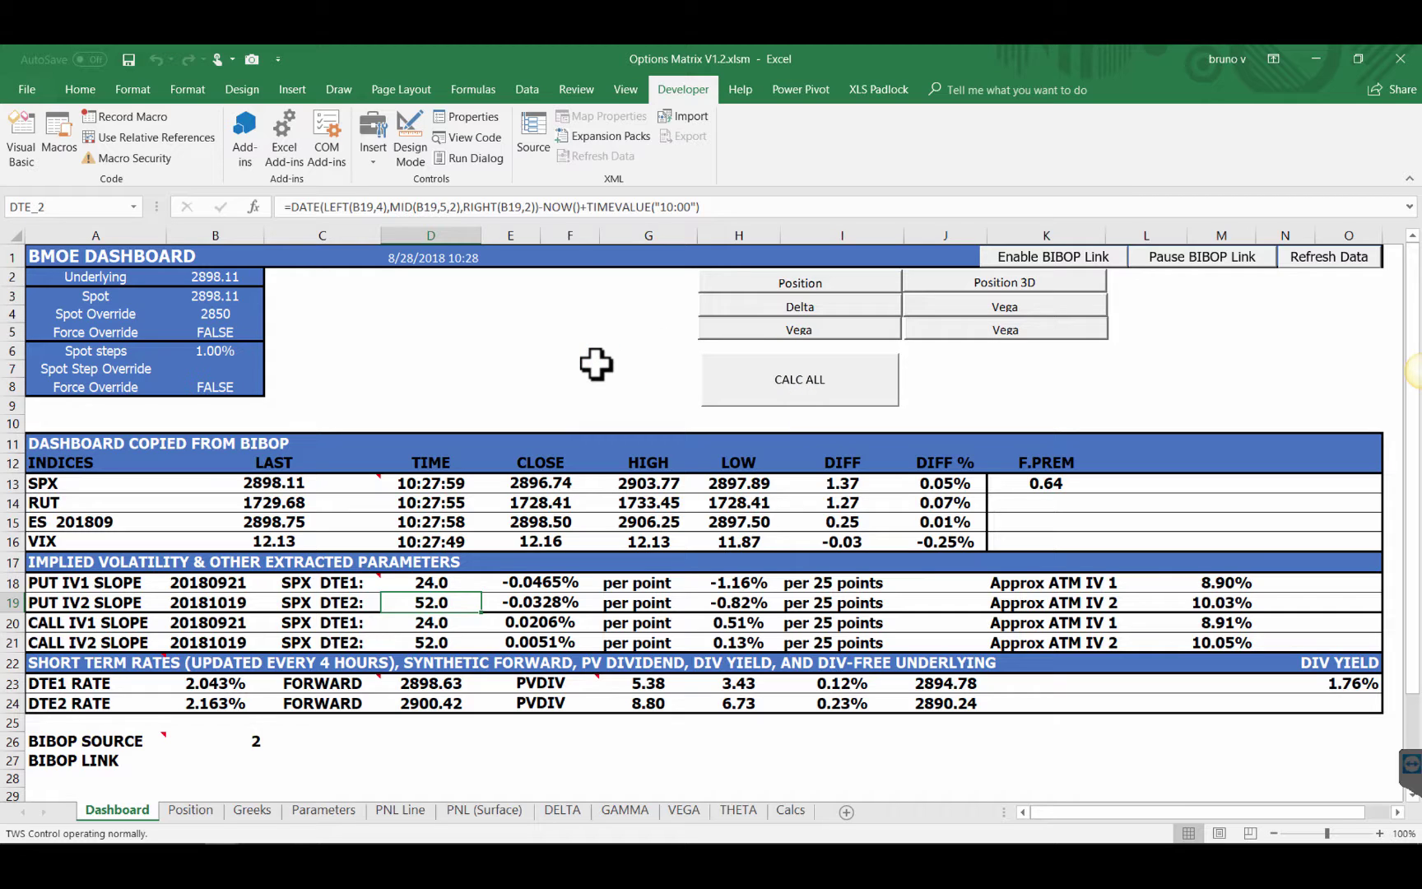
# - Examine the calculated PnL and Delta tables by date and spot price on the Calcs sheet
pyautogui.click(791, 809)
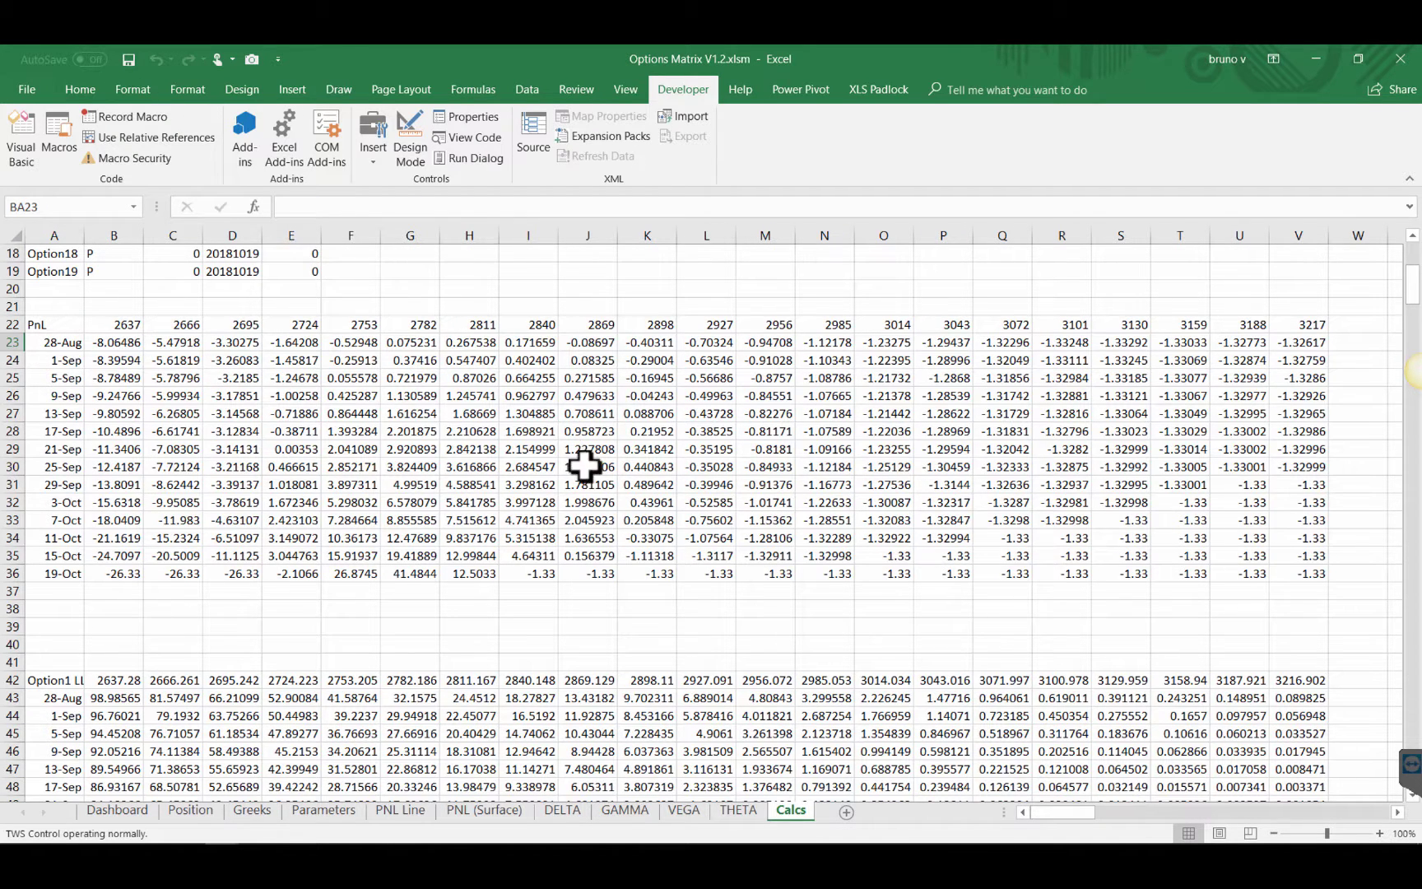
pyautogui.click(1132, 813)
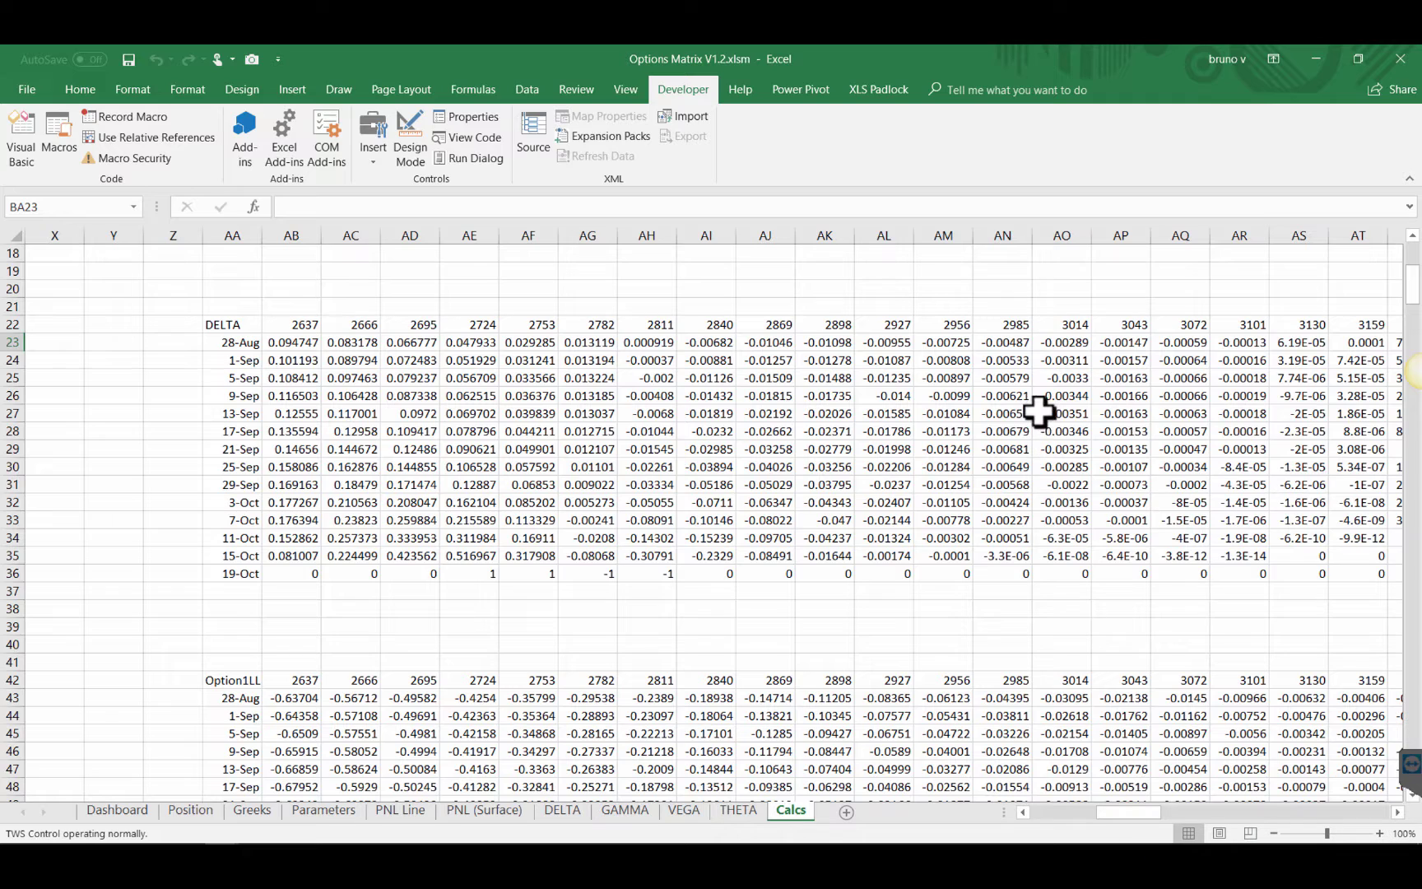
pyautogui.click(1046, 811)
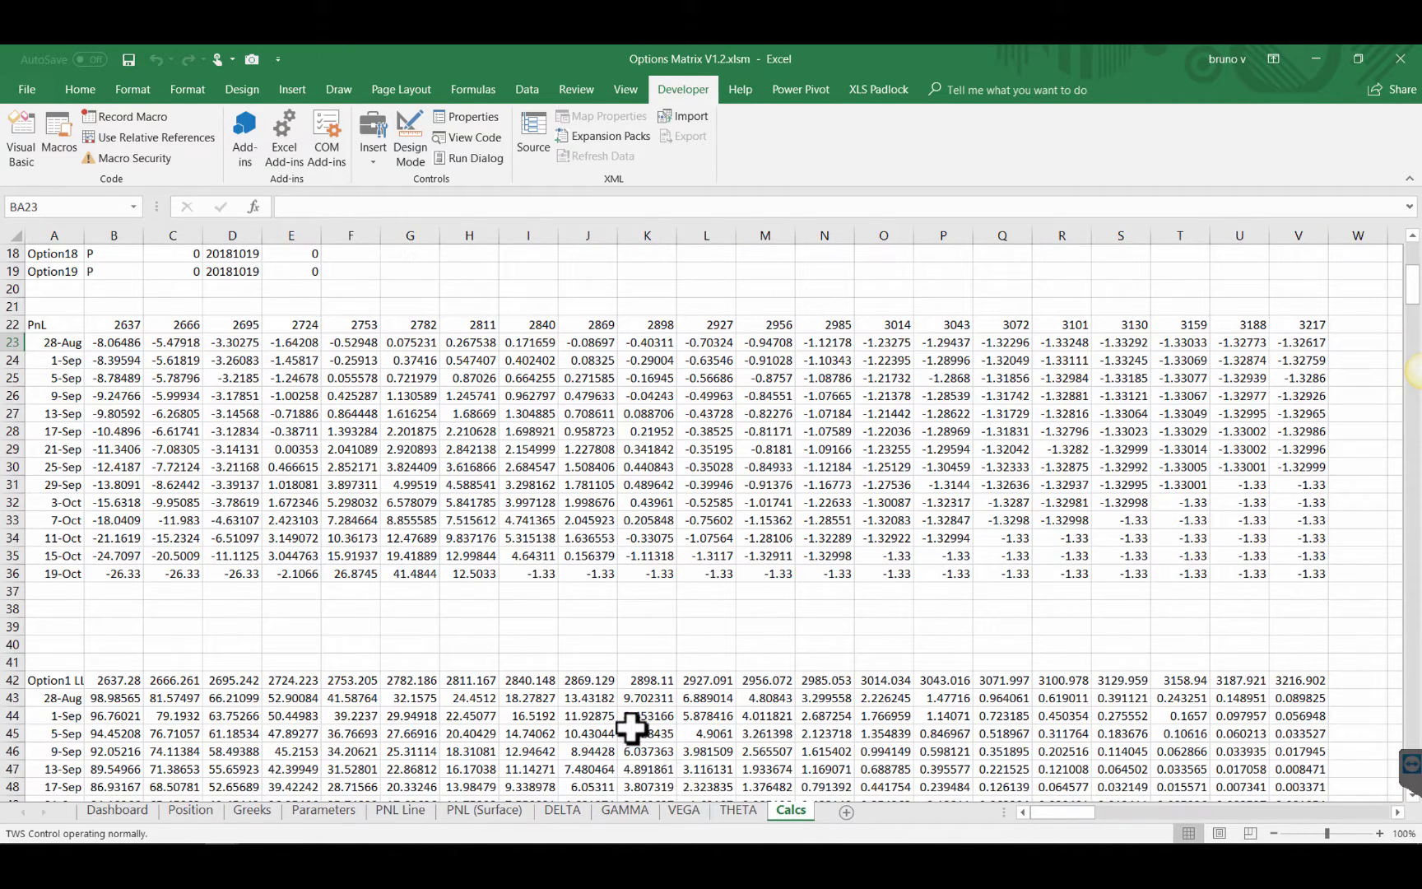
# - Inspect the P&L and Greeks for the 2898 spot column on the Greeks sheet
pyautogui.click(251, 810)
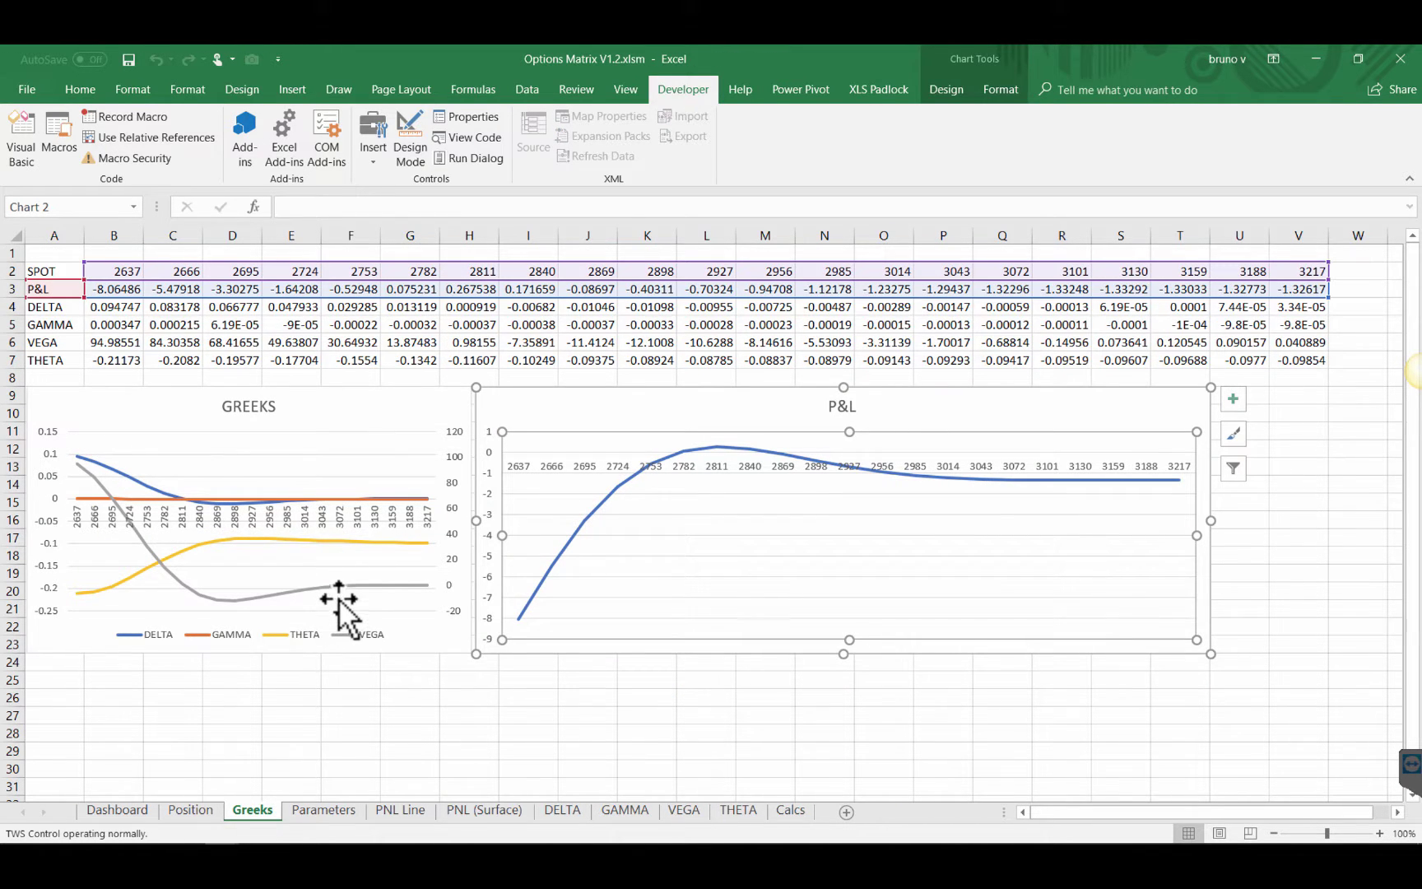
pyautogui.click(288, 696)
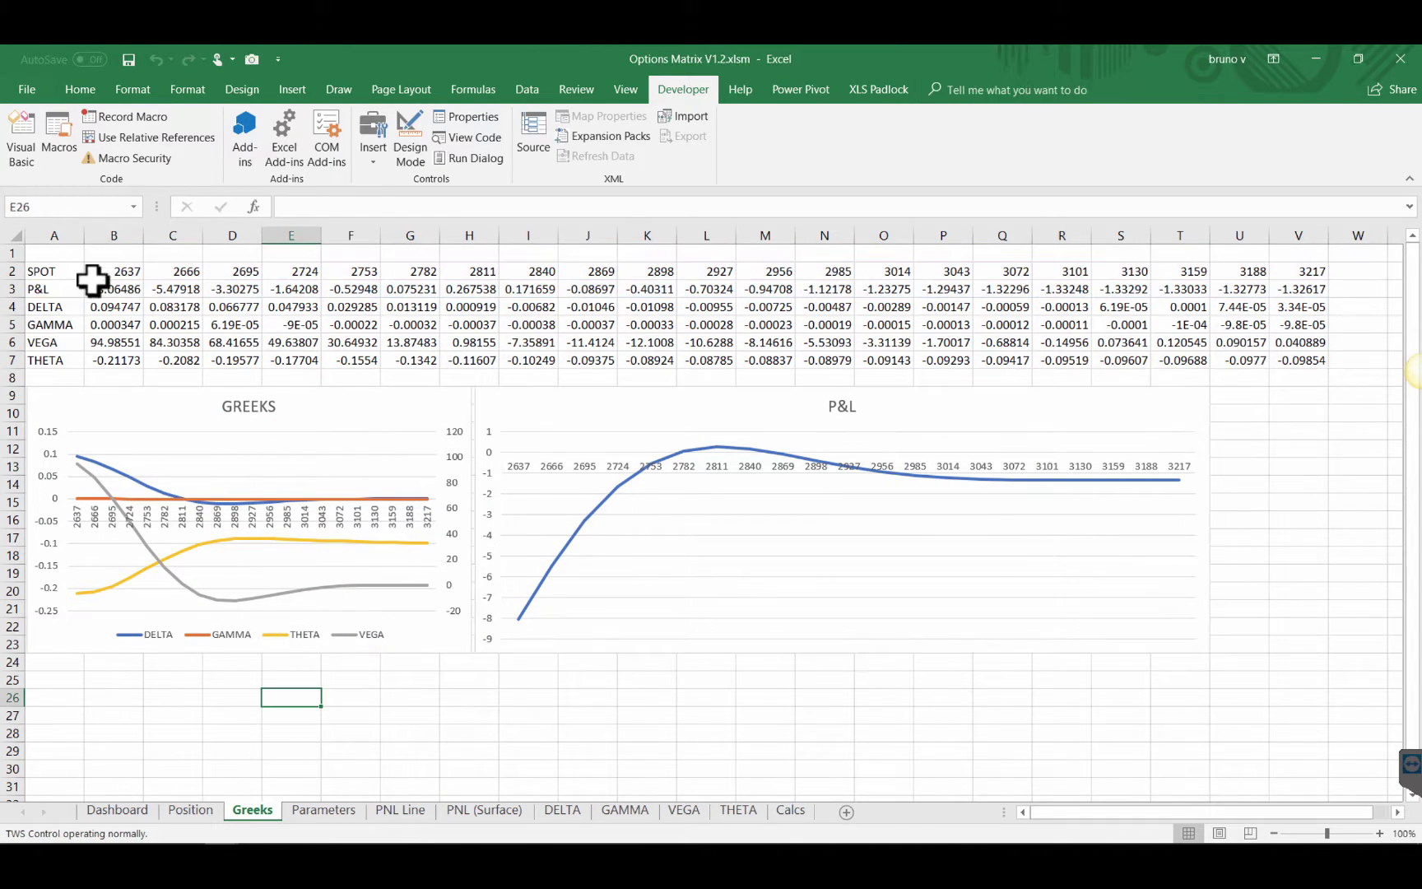
pyautogui.click(649, 273)
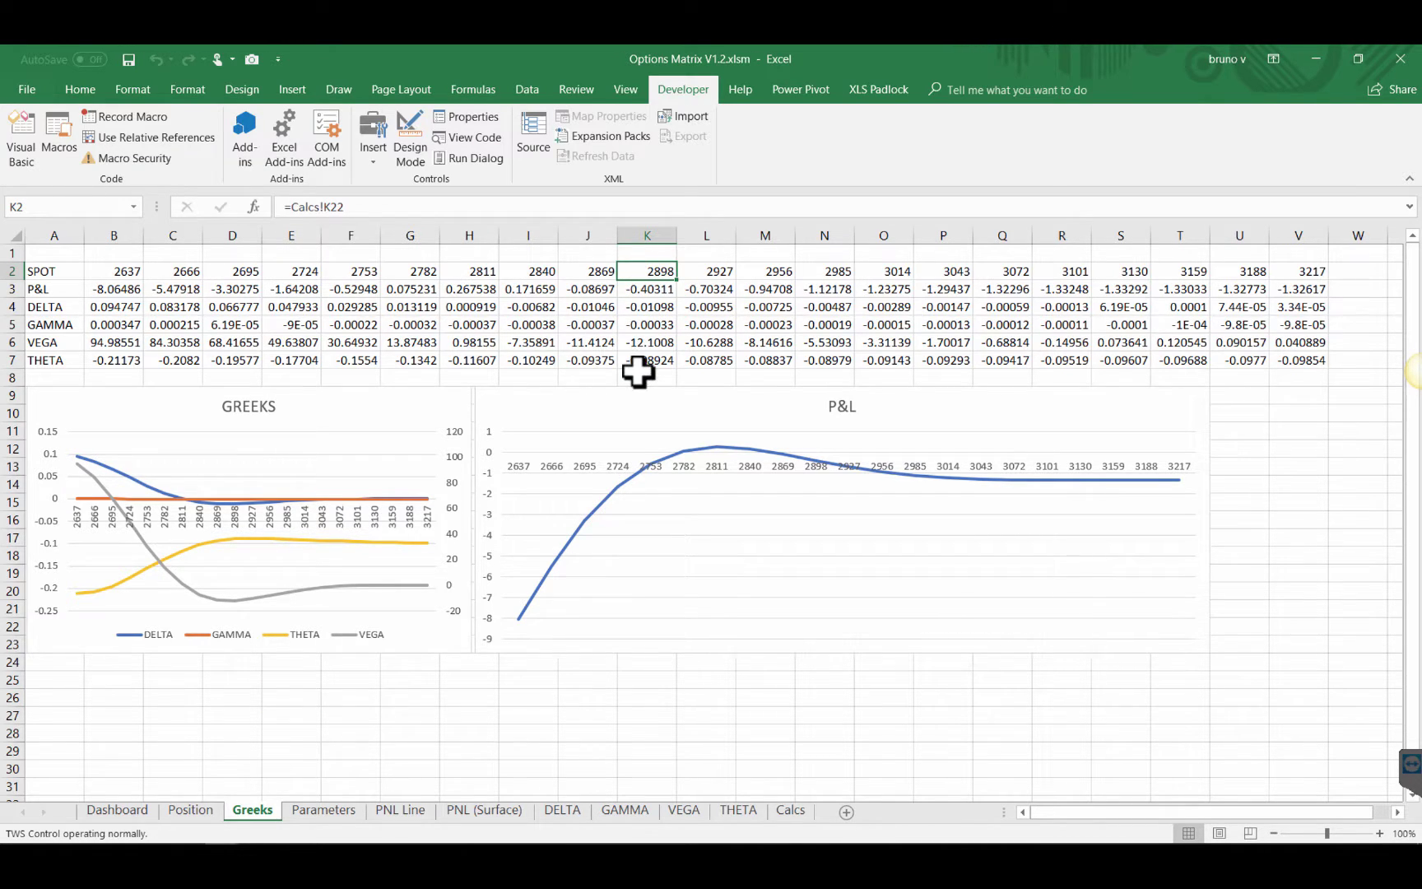
pyautogui.click(651, 289)
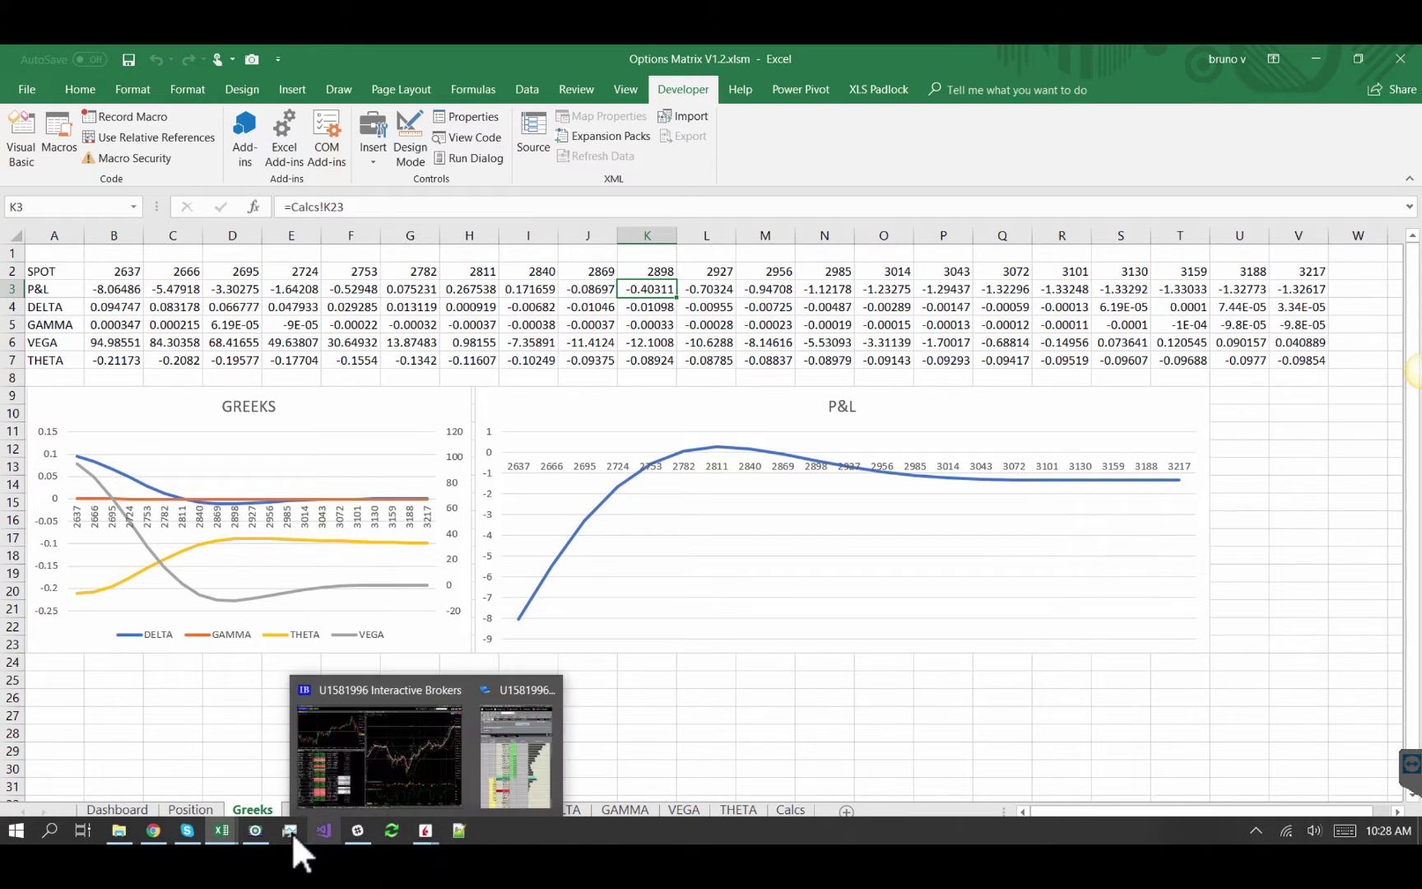
# - Compare the Greeks sheet's P&L and Greeks with the position summary in OptionVue 8, and return to the Options Matrix workbook
pyautogui.moveTo(251, 826)
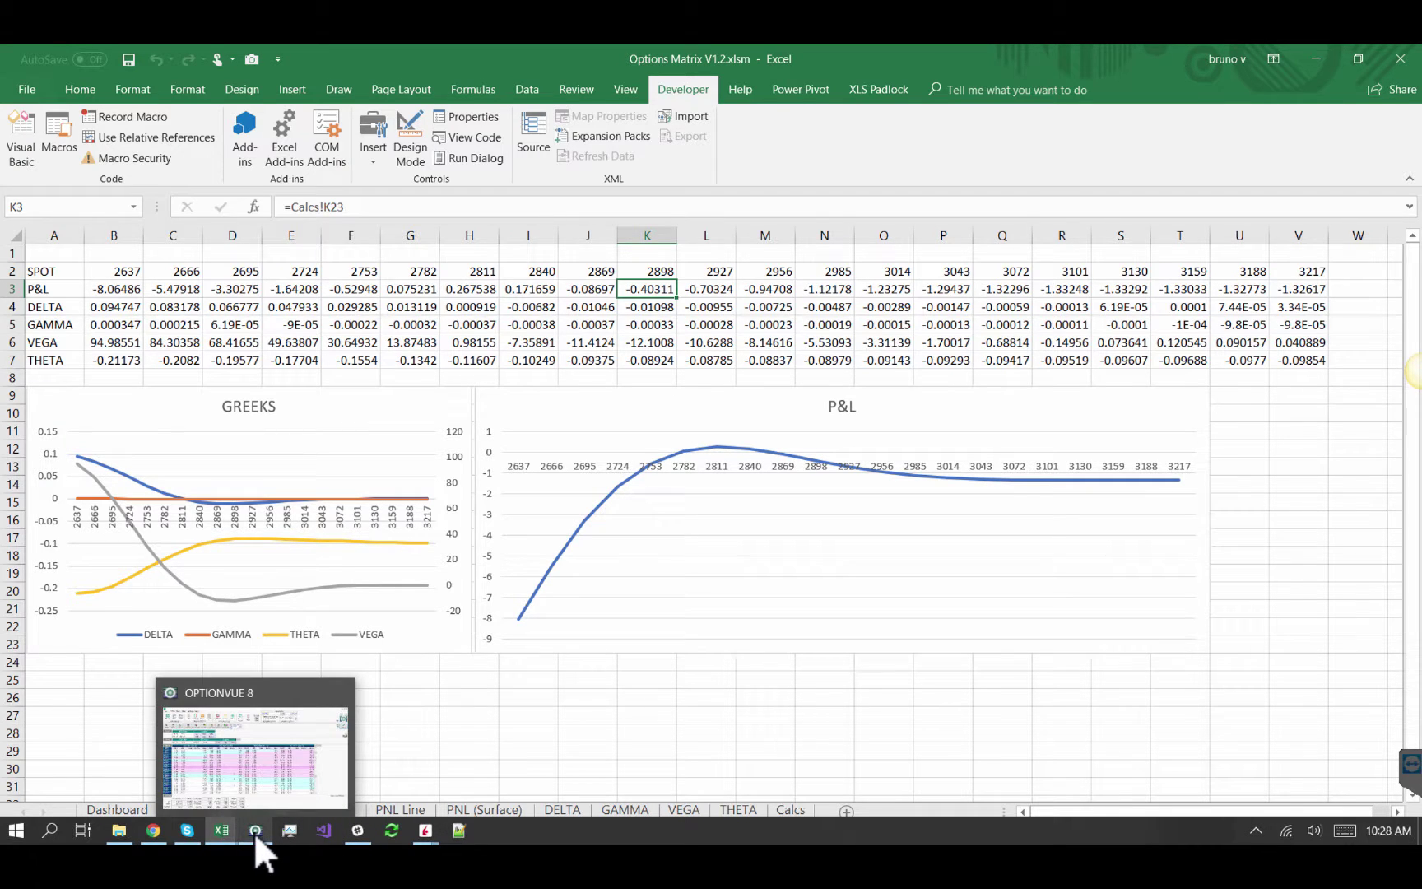
pyautogui.click(264, 755)
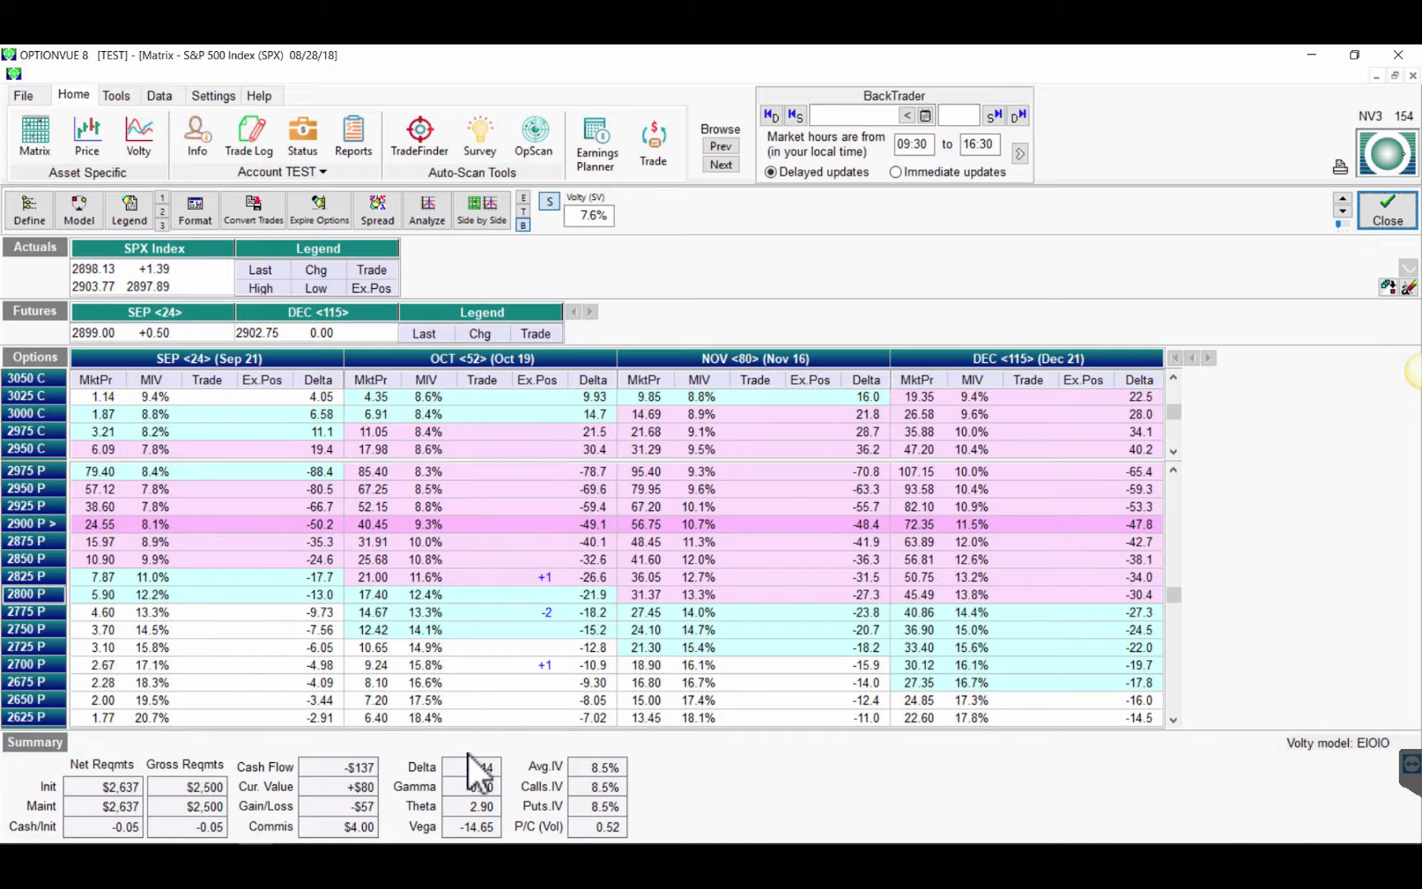
pyautogui.click(88, 761)
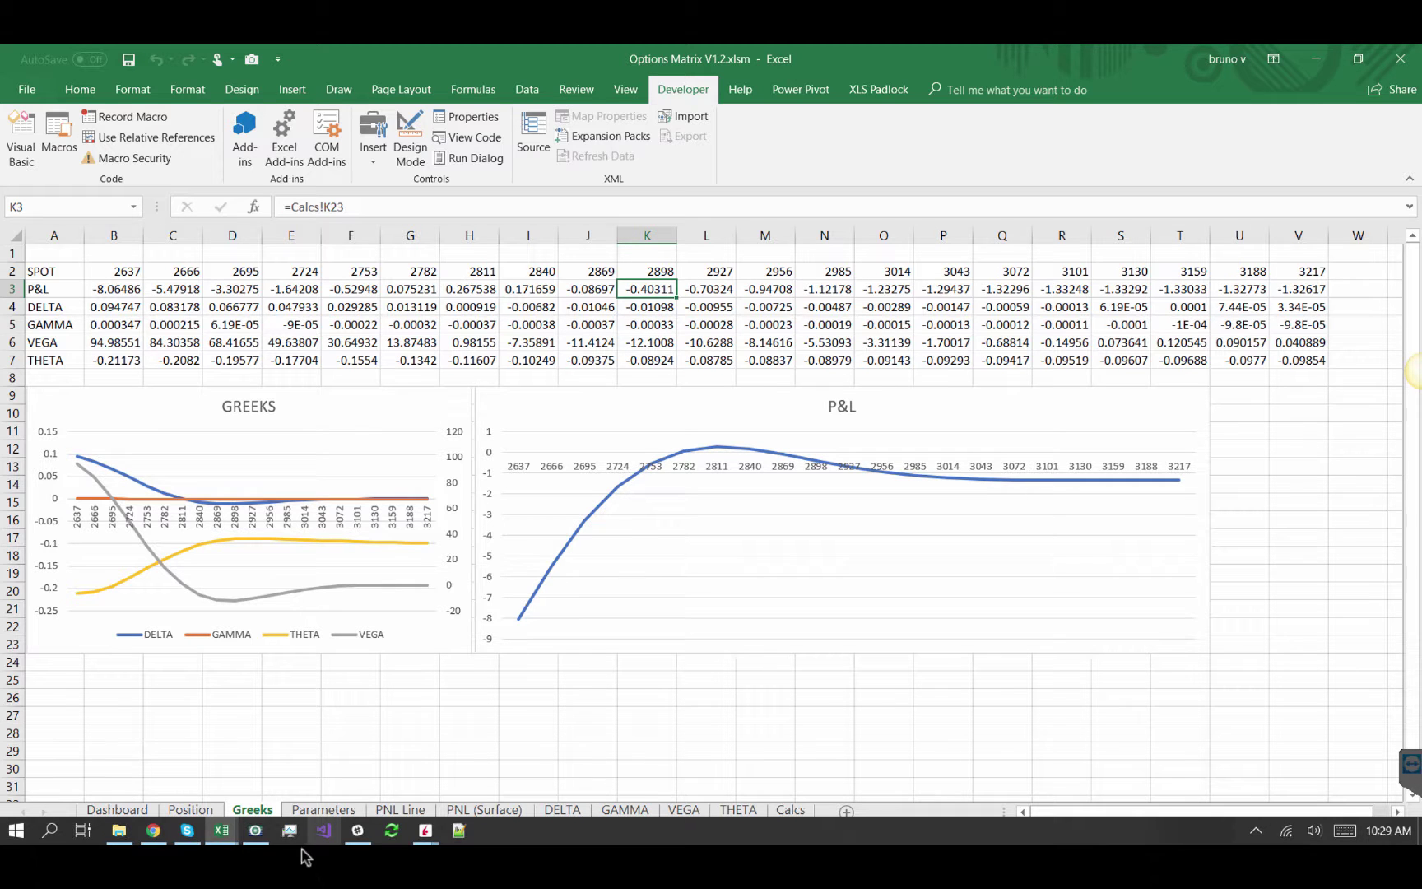
pyautogui.click(262, 834)
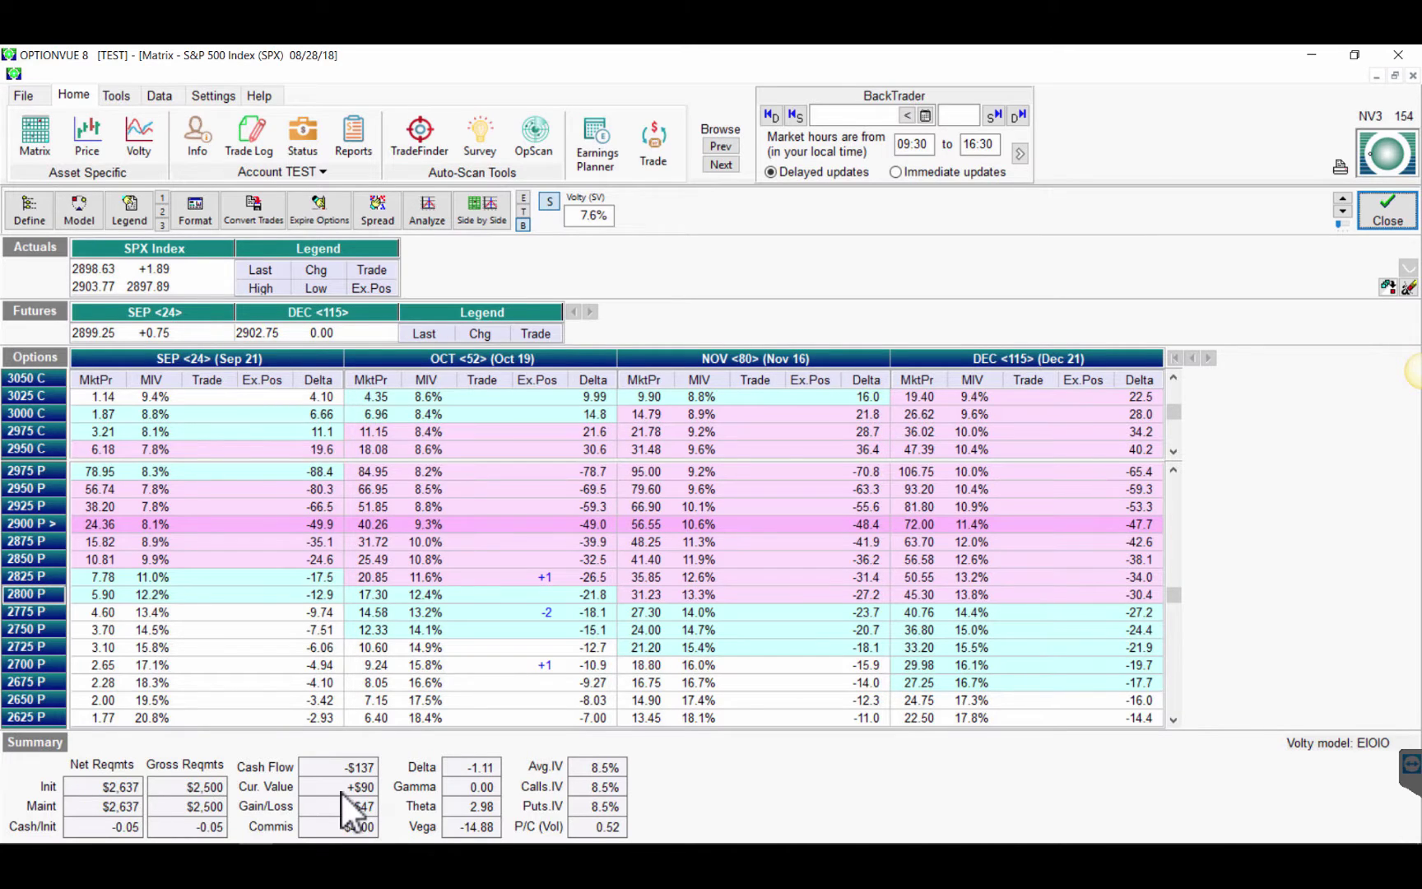
pyautogui.moveTo(225, 842)
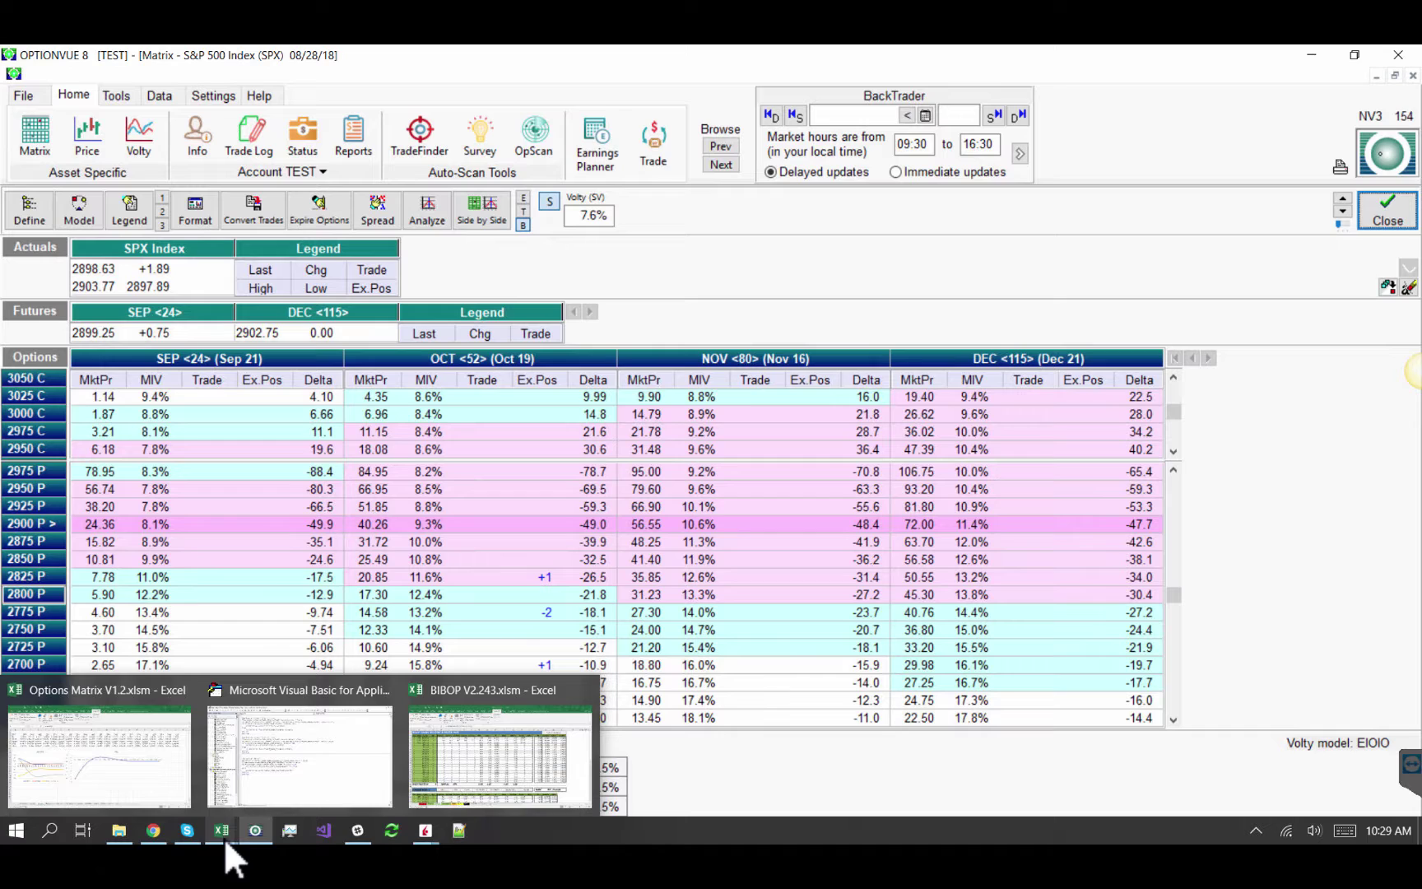
pyautogui.click(180, 787)
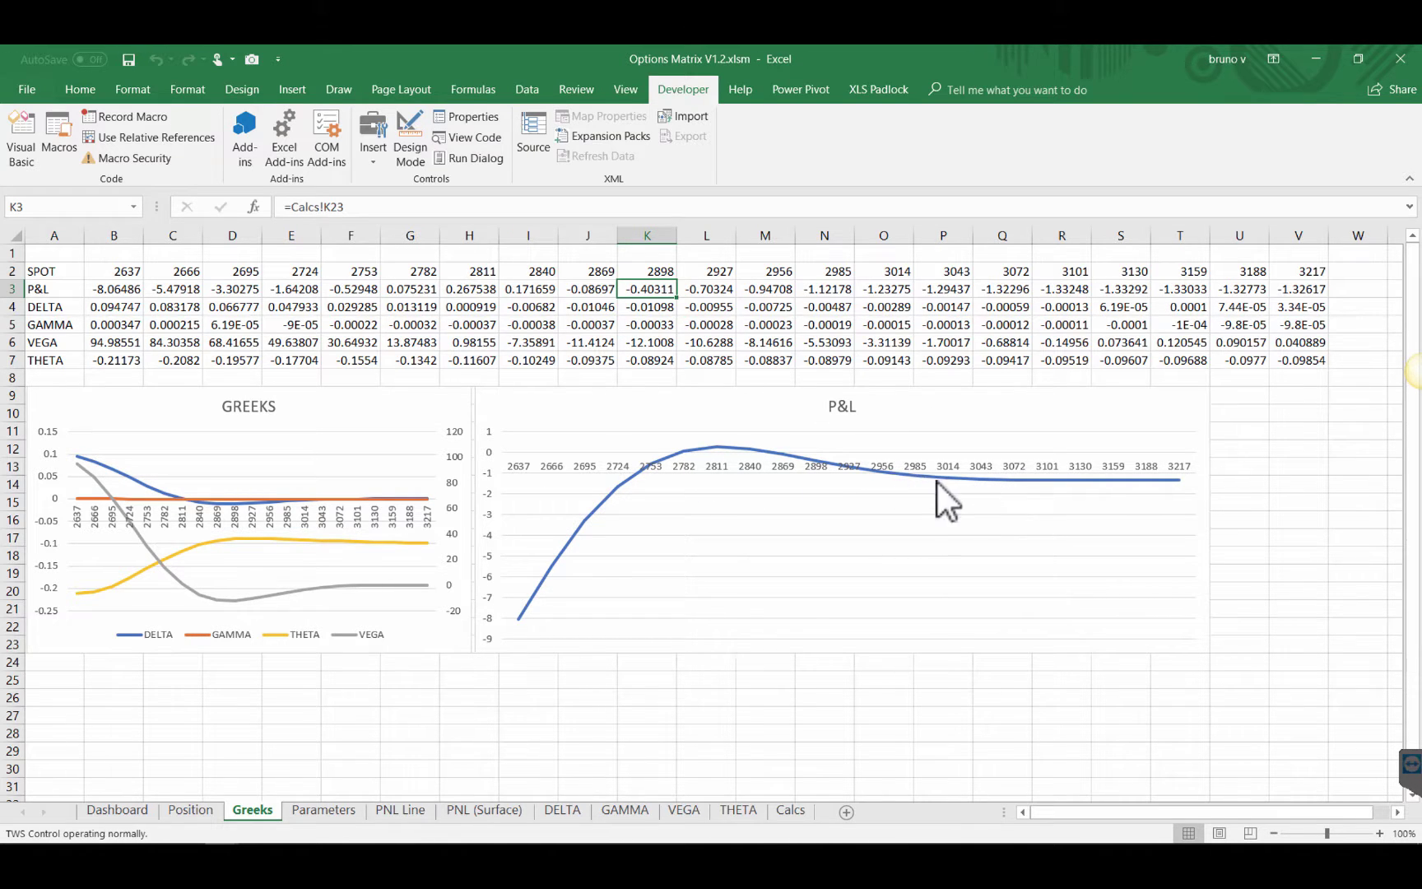
pyautogui.moveTo(929, 480)
# - Review the PNL line, PNL surface, Delta and Gamma charts, and return to the Greeks sheet
pyautogui.click(398, 809)
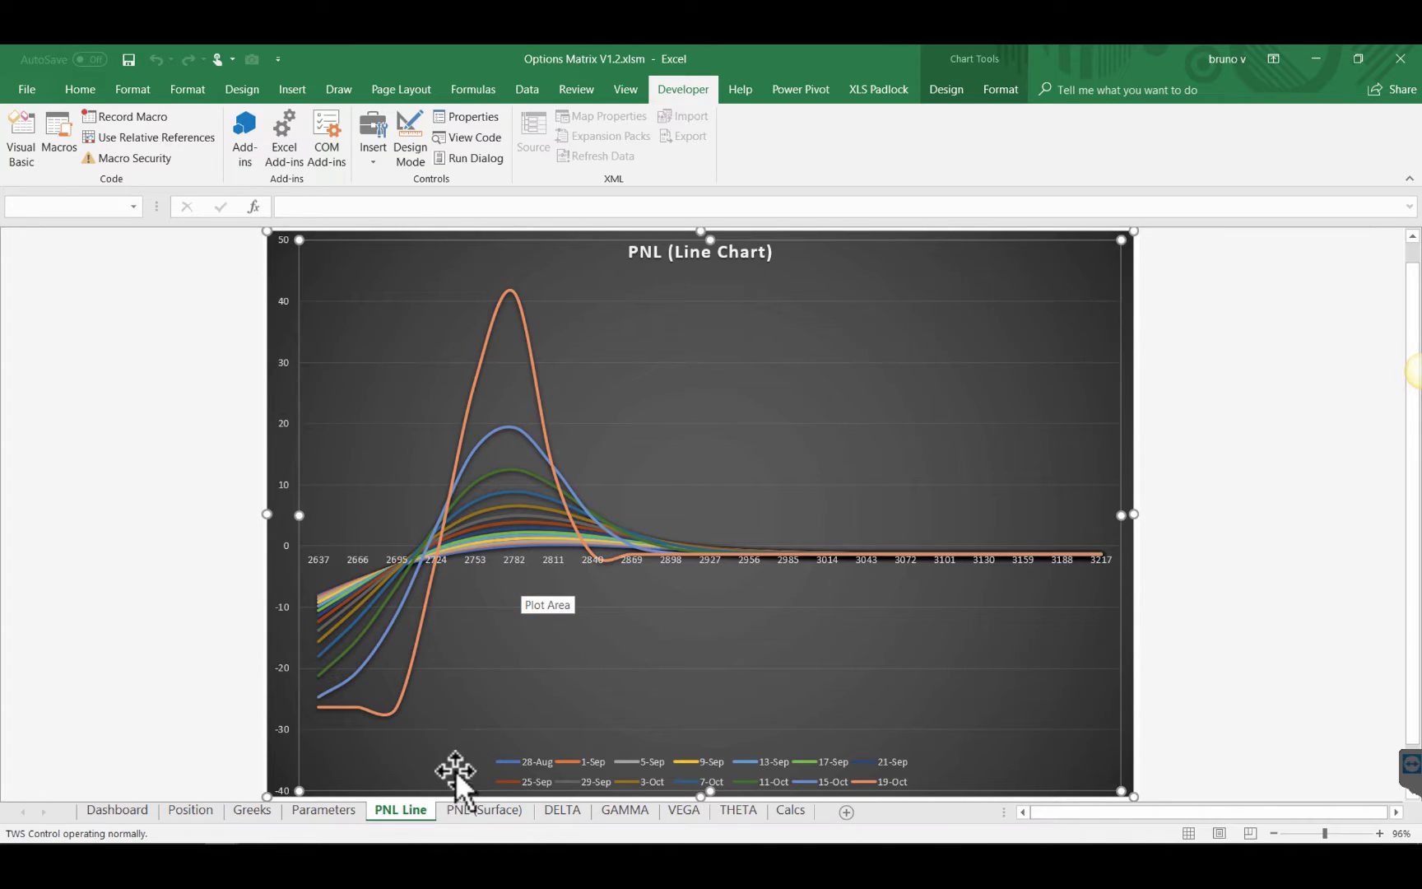
pyautogui.click(478, 823)
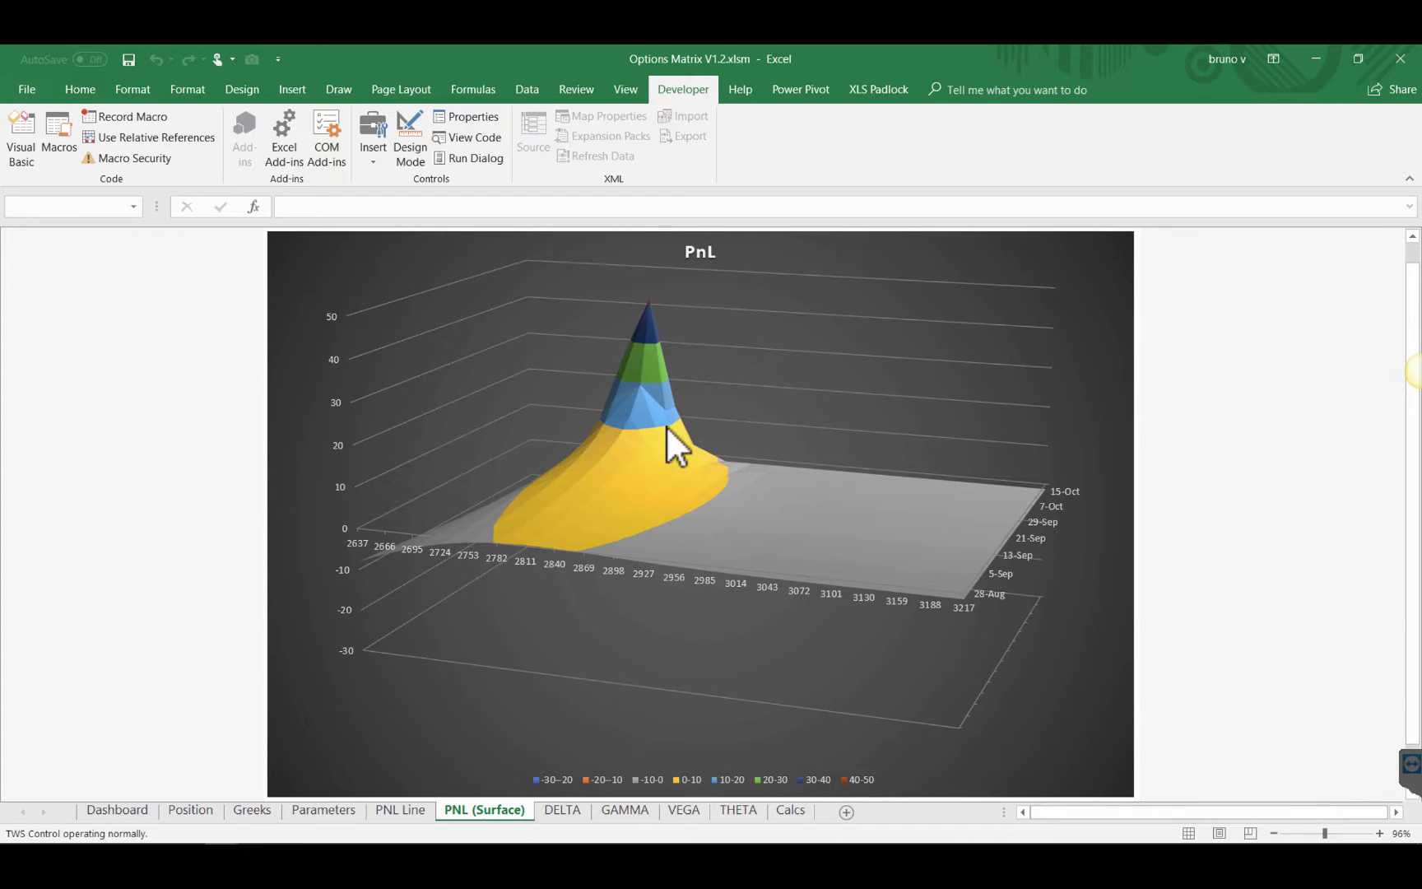
pyautogui.click(563, 812)
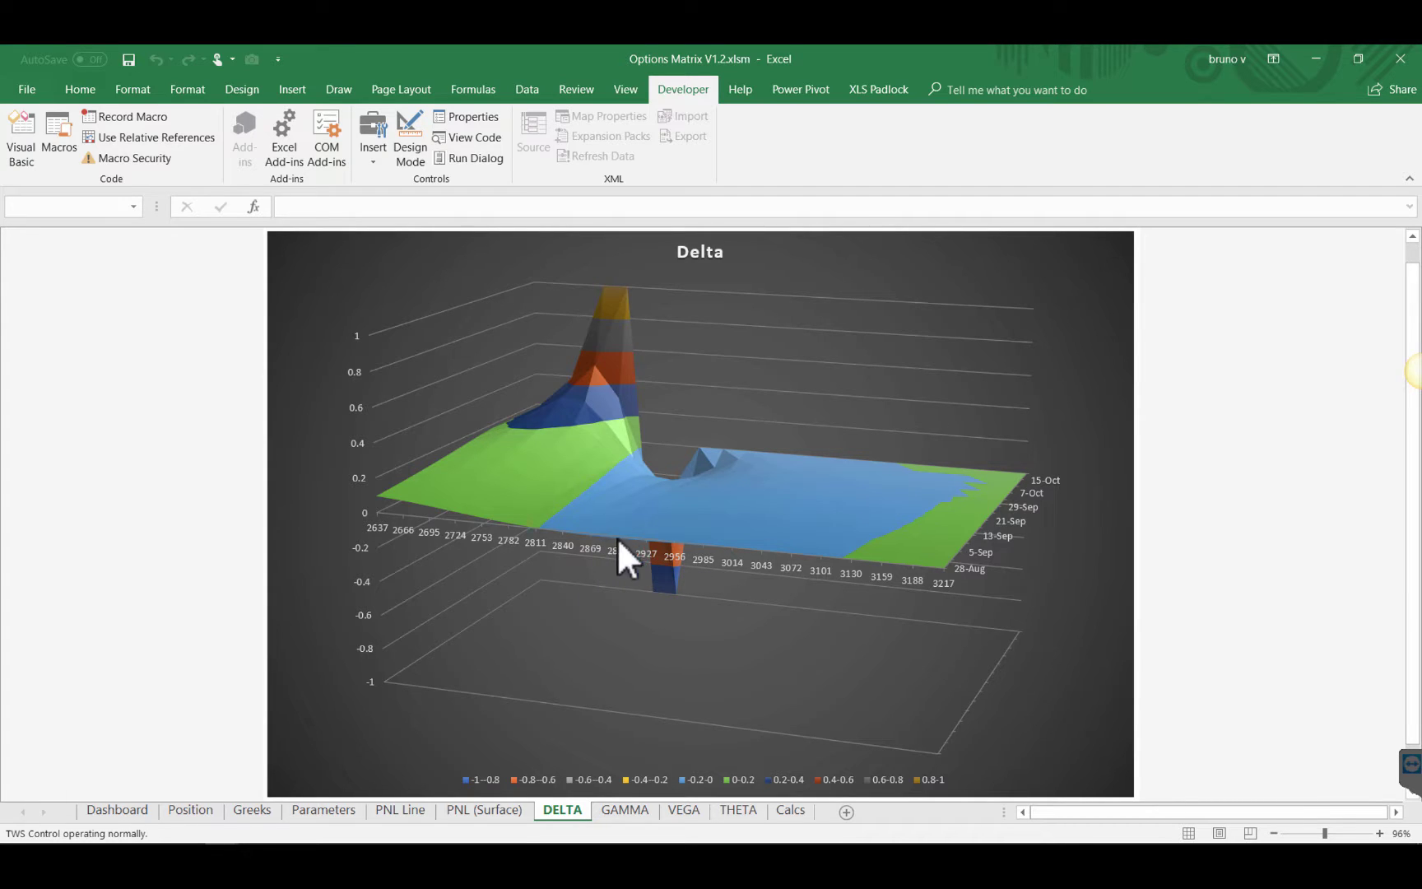
pyautogui.click(619, 810)
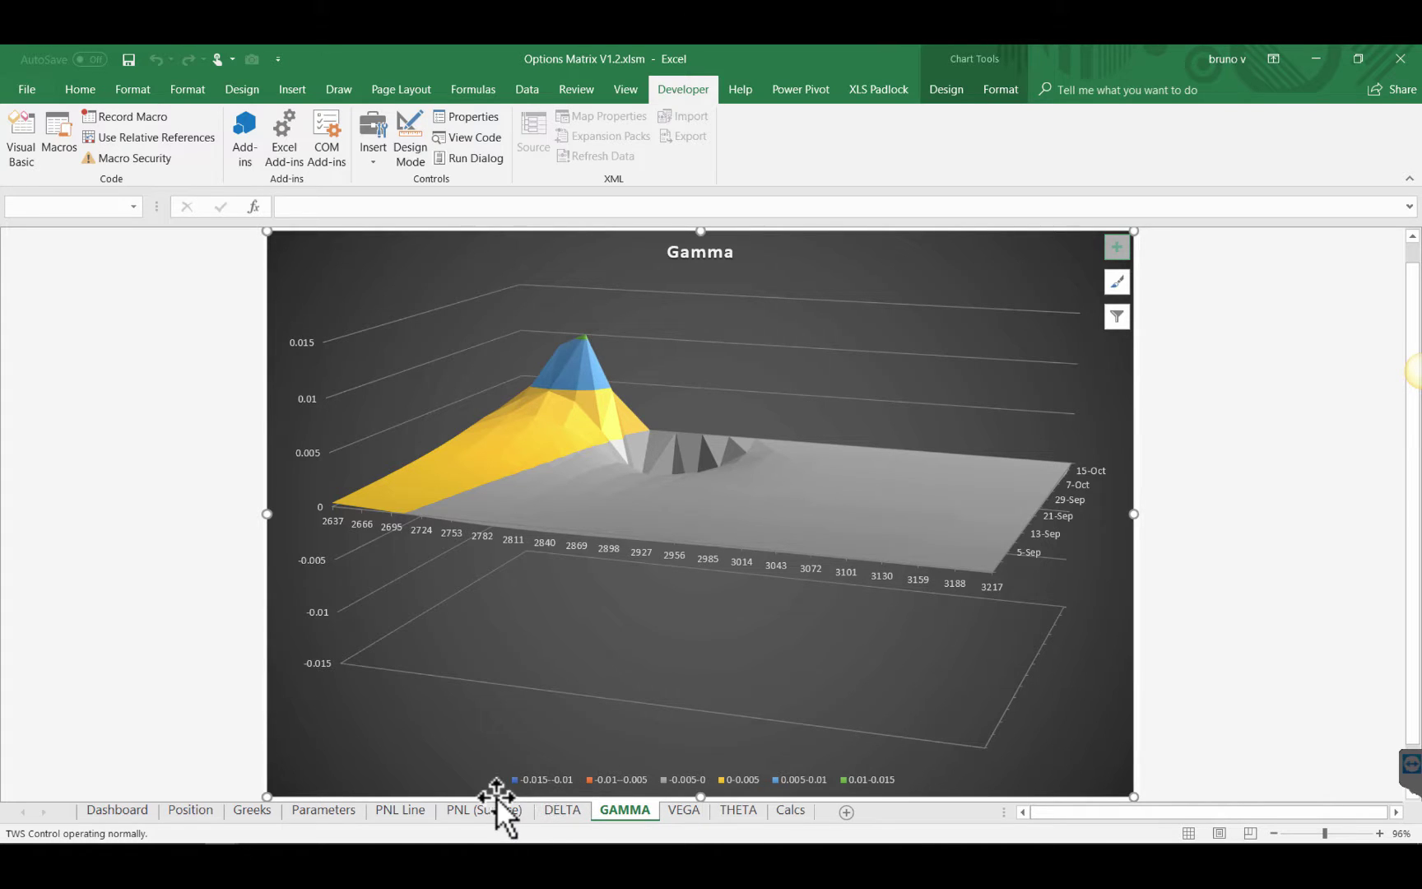
pyautogui.click(251, 811)
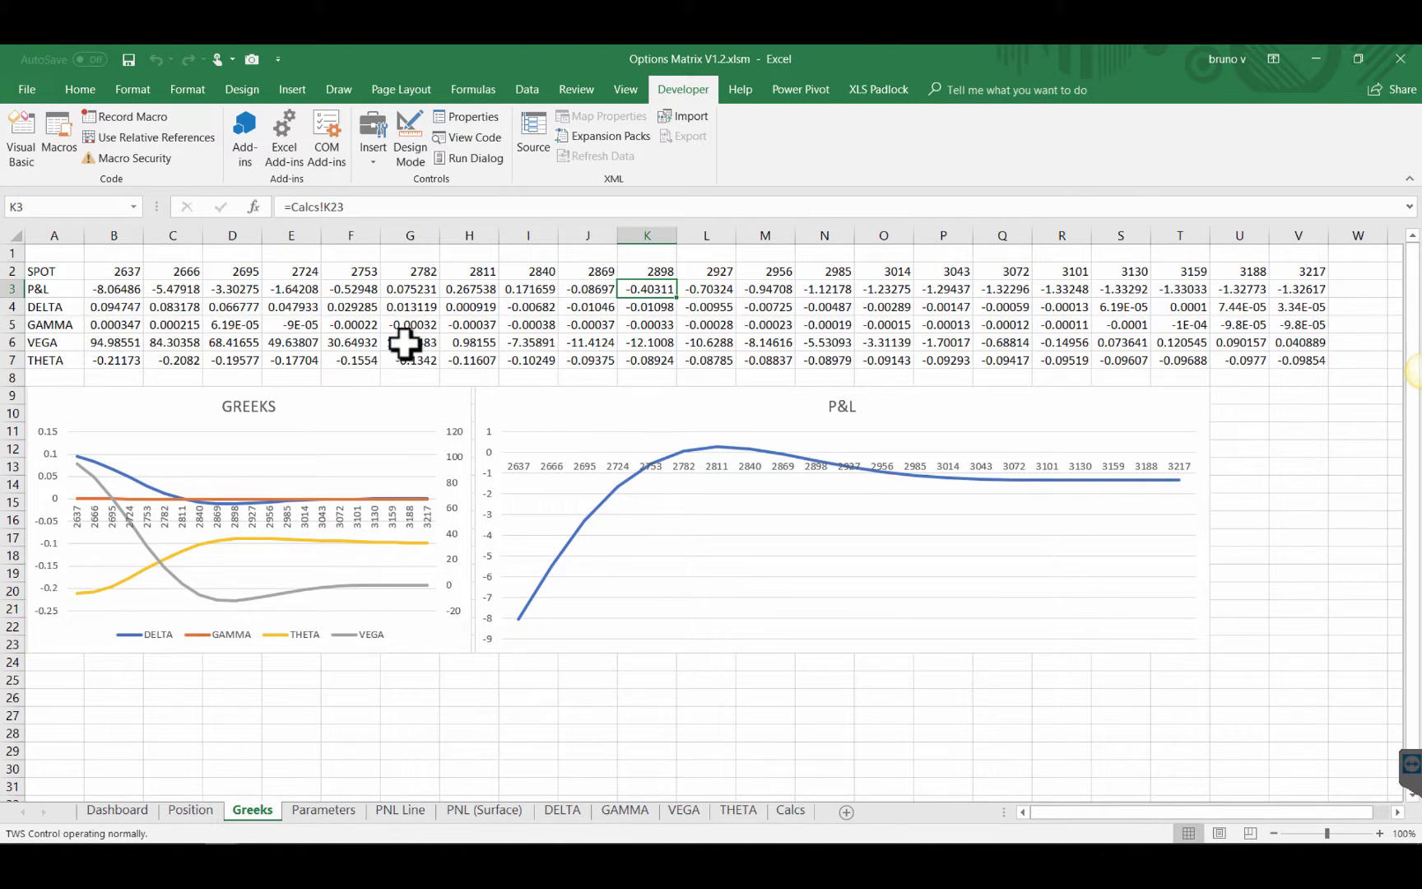
# - Check the Vega and Gamma for the 2898 spot against the position summary in OptionVue 8, and return to the Options Matrix workbook
pyautogui.click(651, 341)
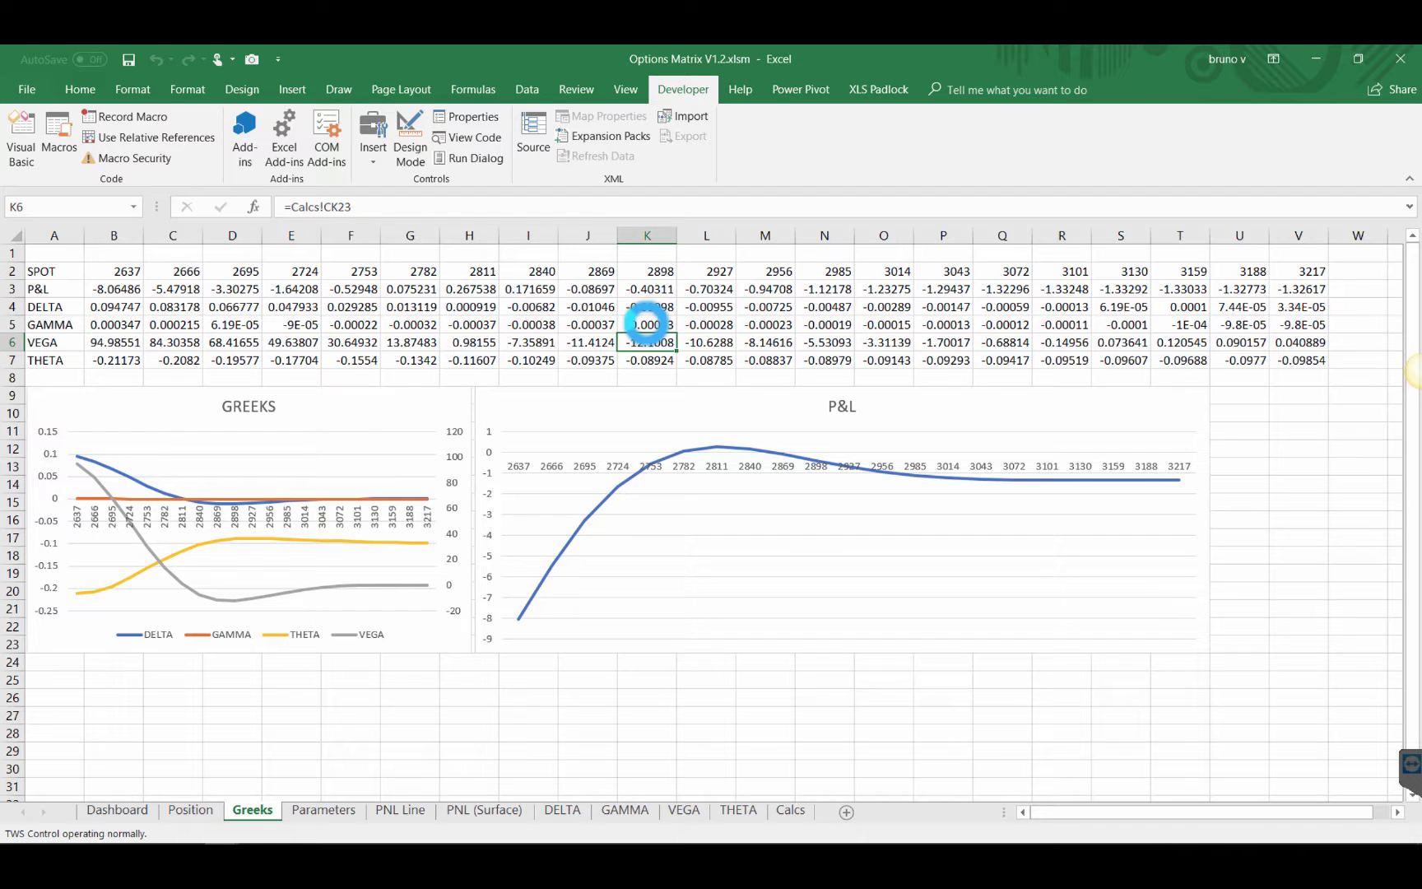
pyautogui.click(647, 323)
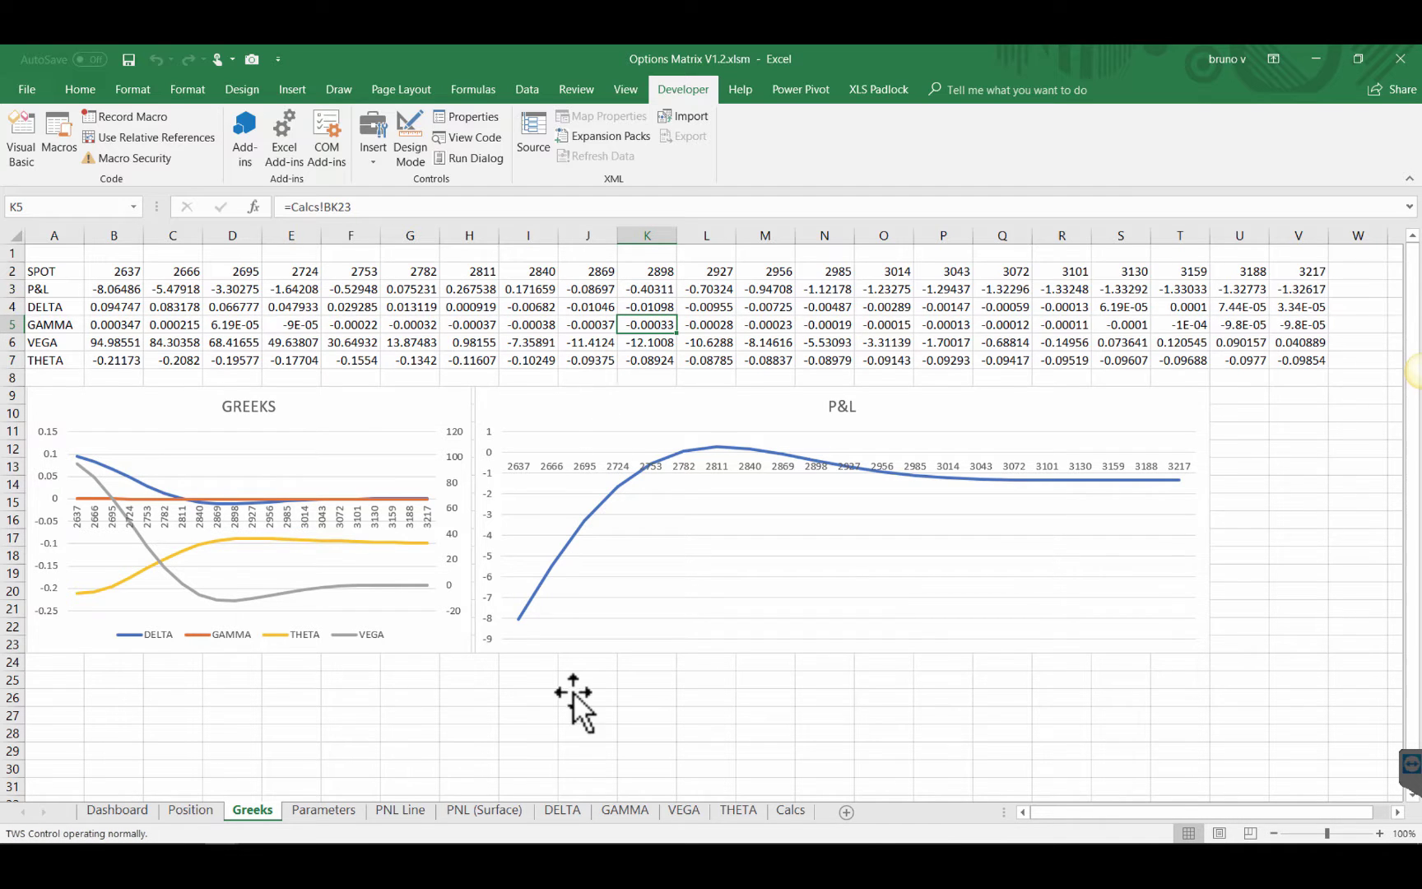
pyautogui.moveTo(301, 884)
pyautogui.moveTo(254, 828)
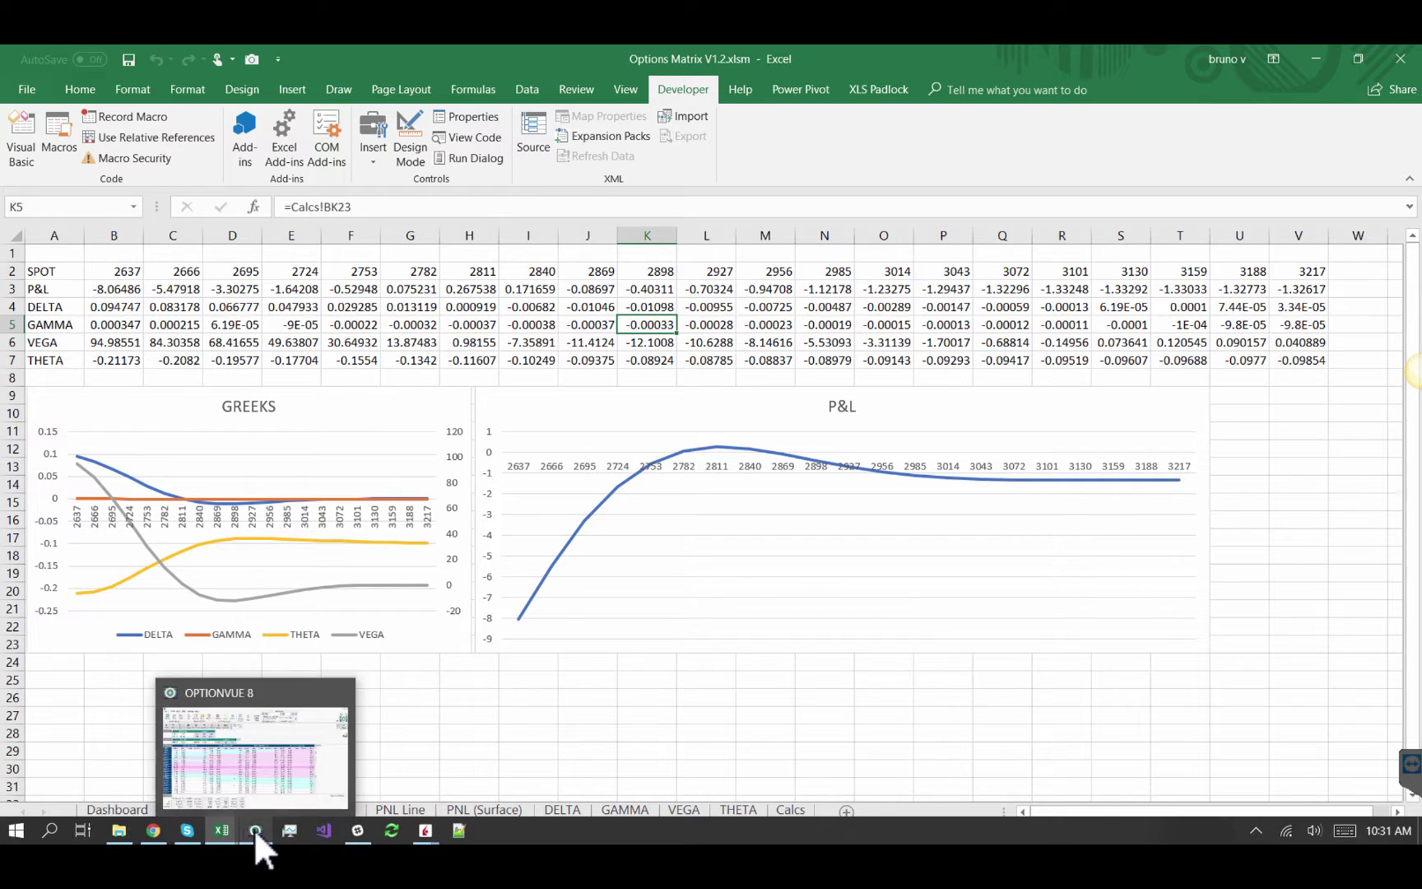
pyautogui.click(257, 734)
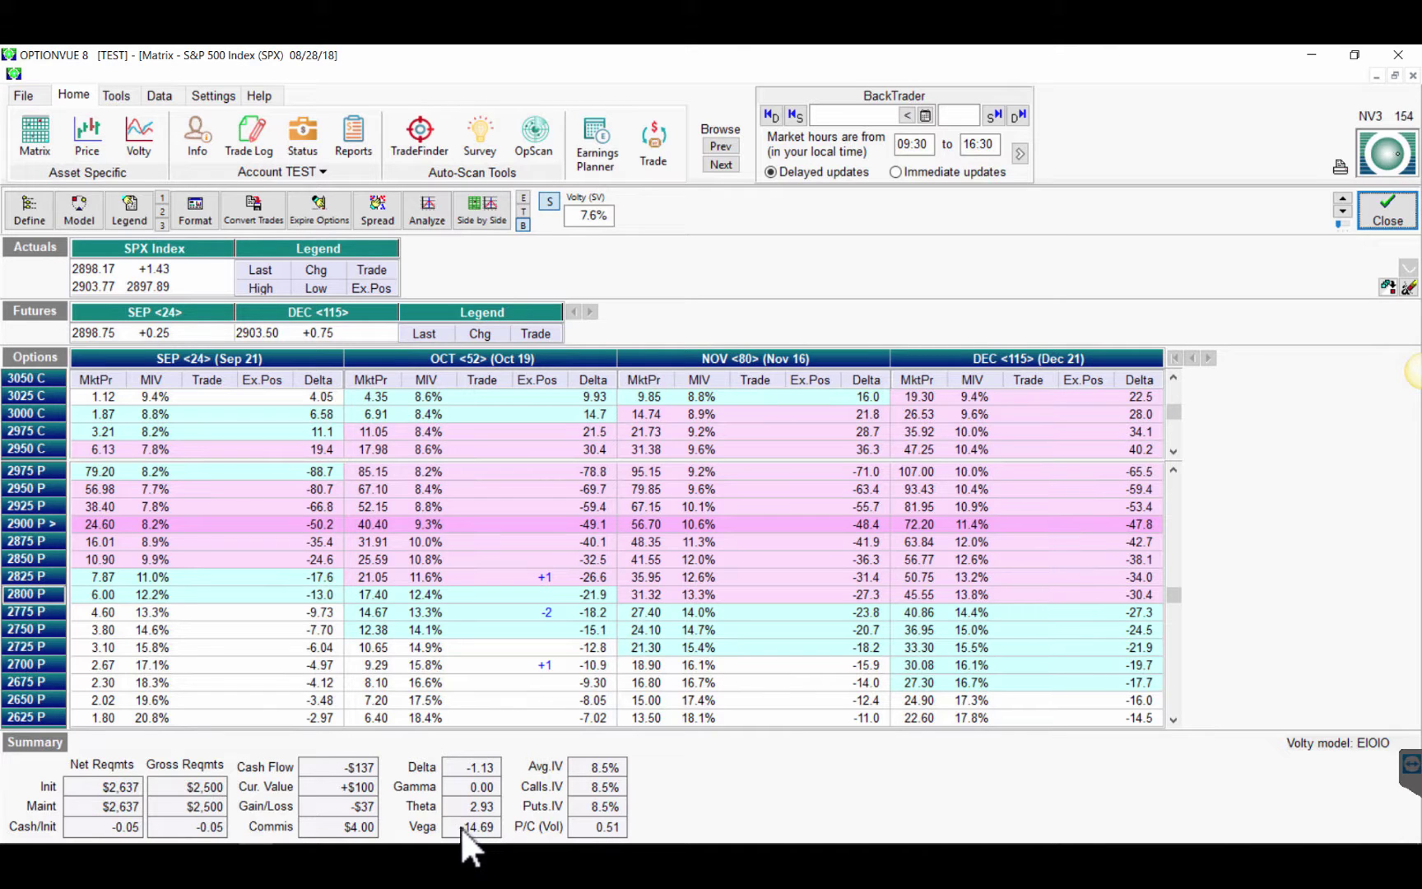
pyautogui.moveTo(223, 834)
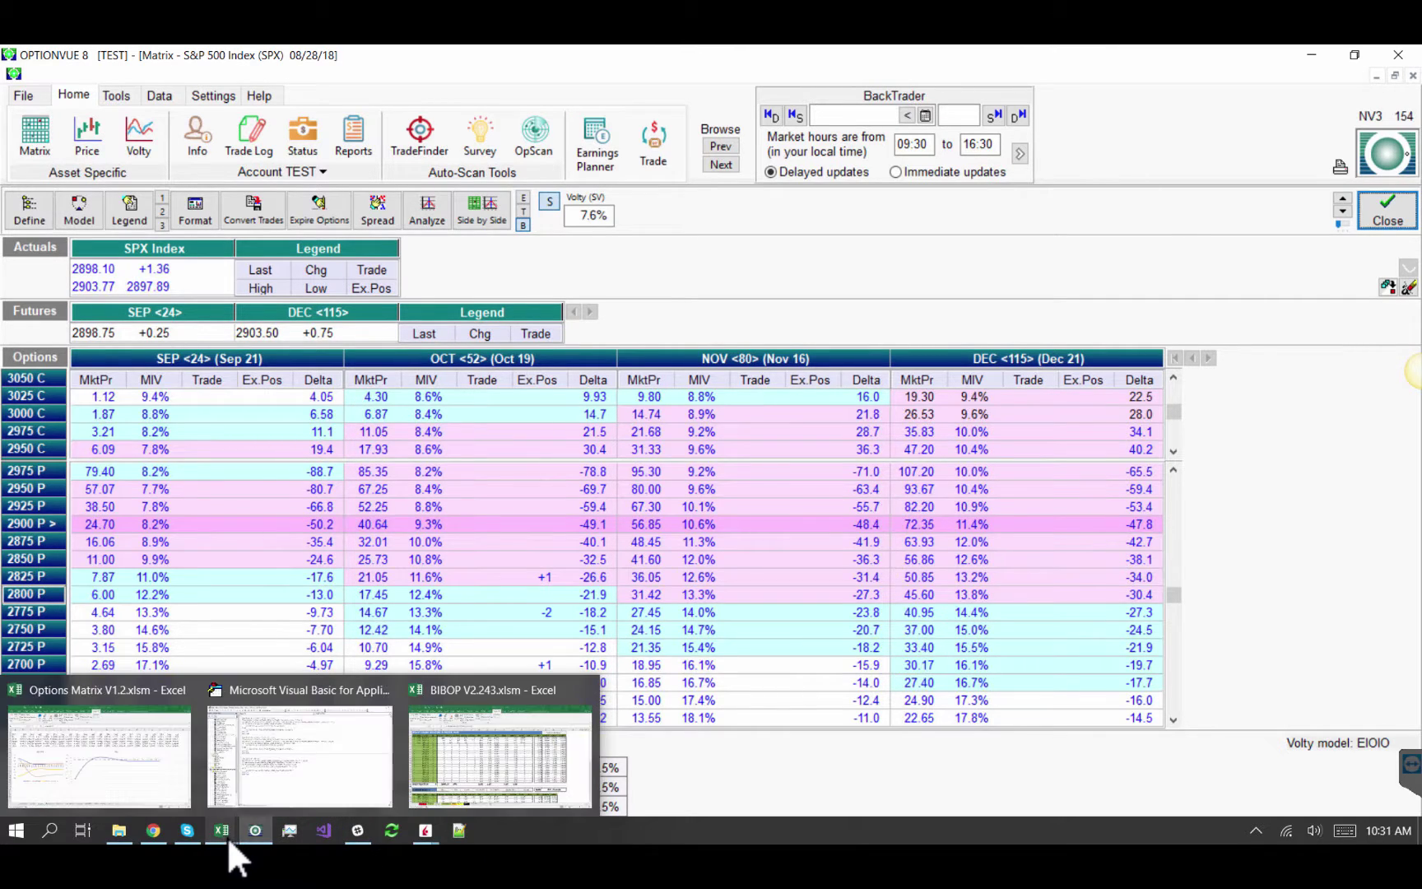
pyautogui.click(177, 796)
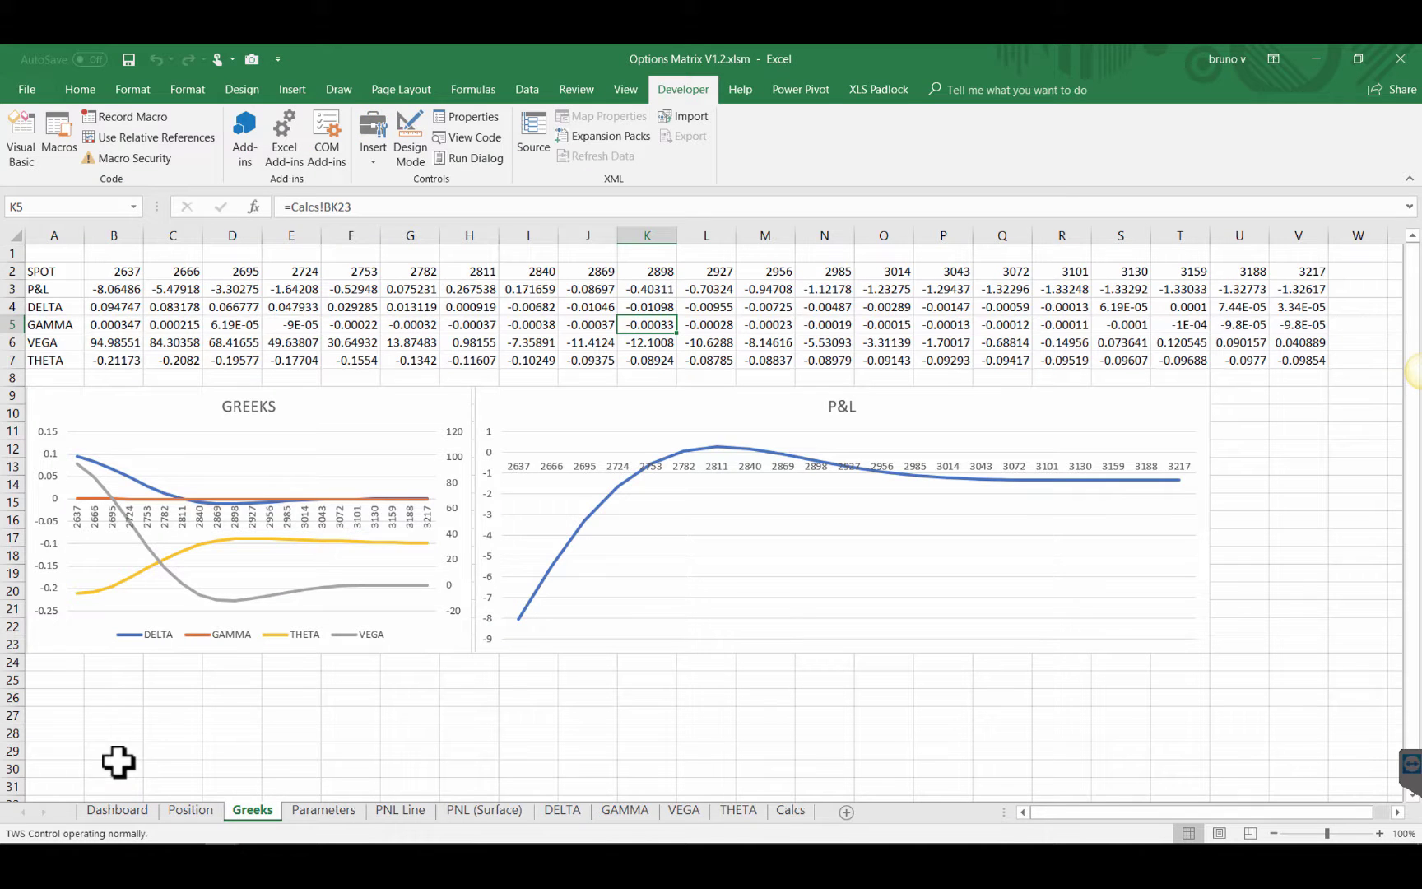
# - Compare the Vega for the 2898 spot with the Vega in OptionVue 8's position summary, and switch back to Excel
pyautogui.click(651, 342)
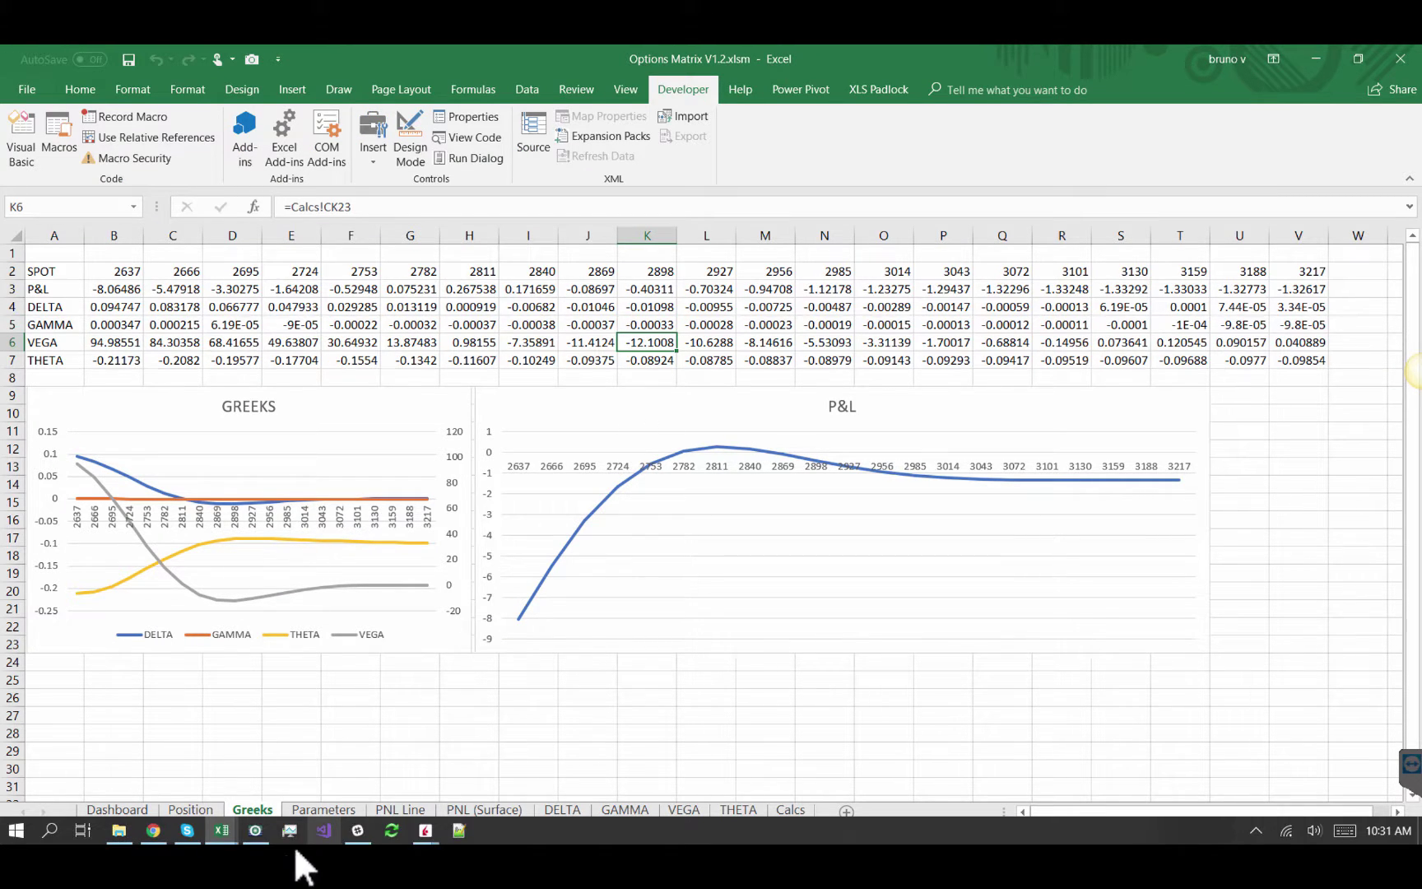
pyautogui.moveTo(268, 833)
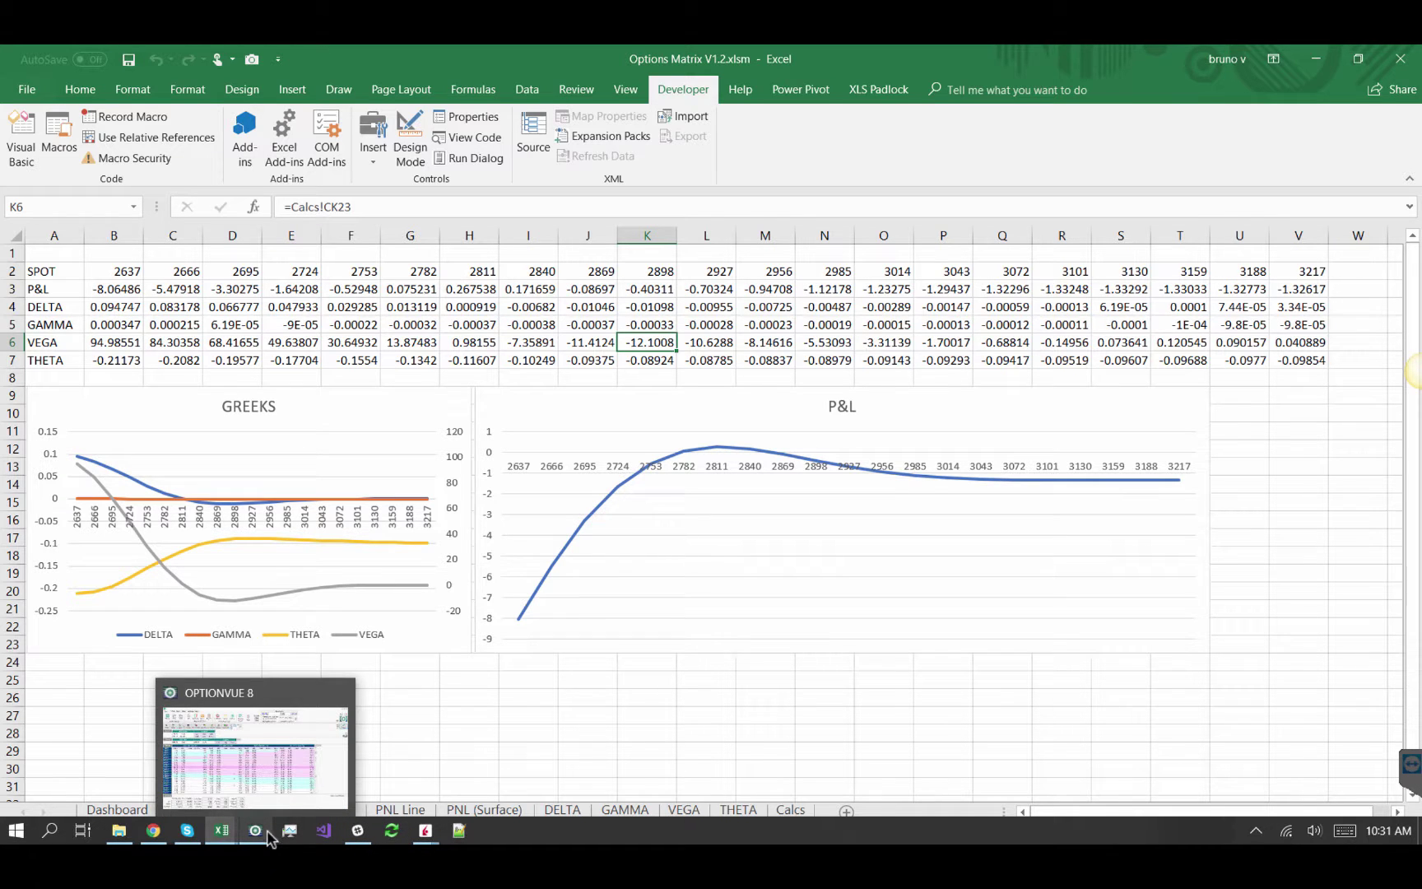
pyautogui.click(275, 778)
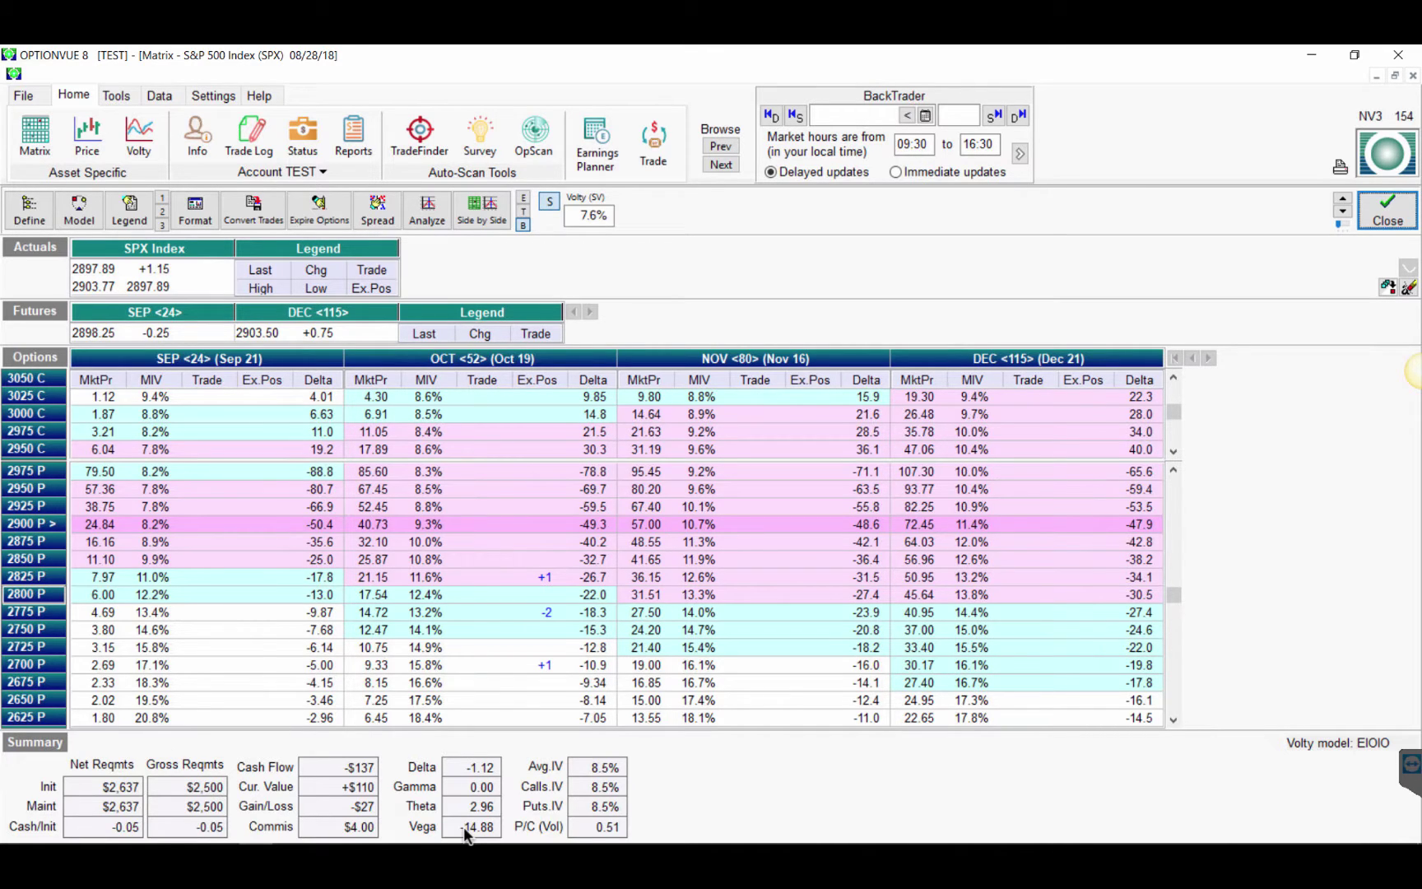
pyautogui.click(226, 829)
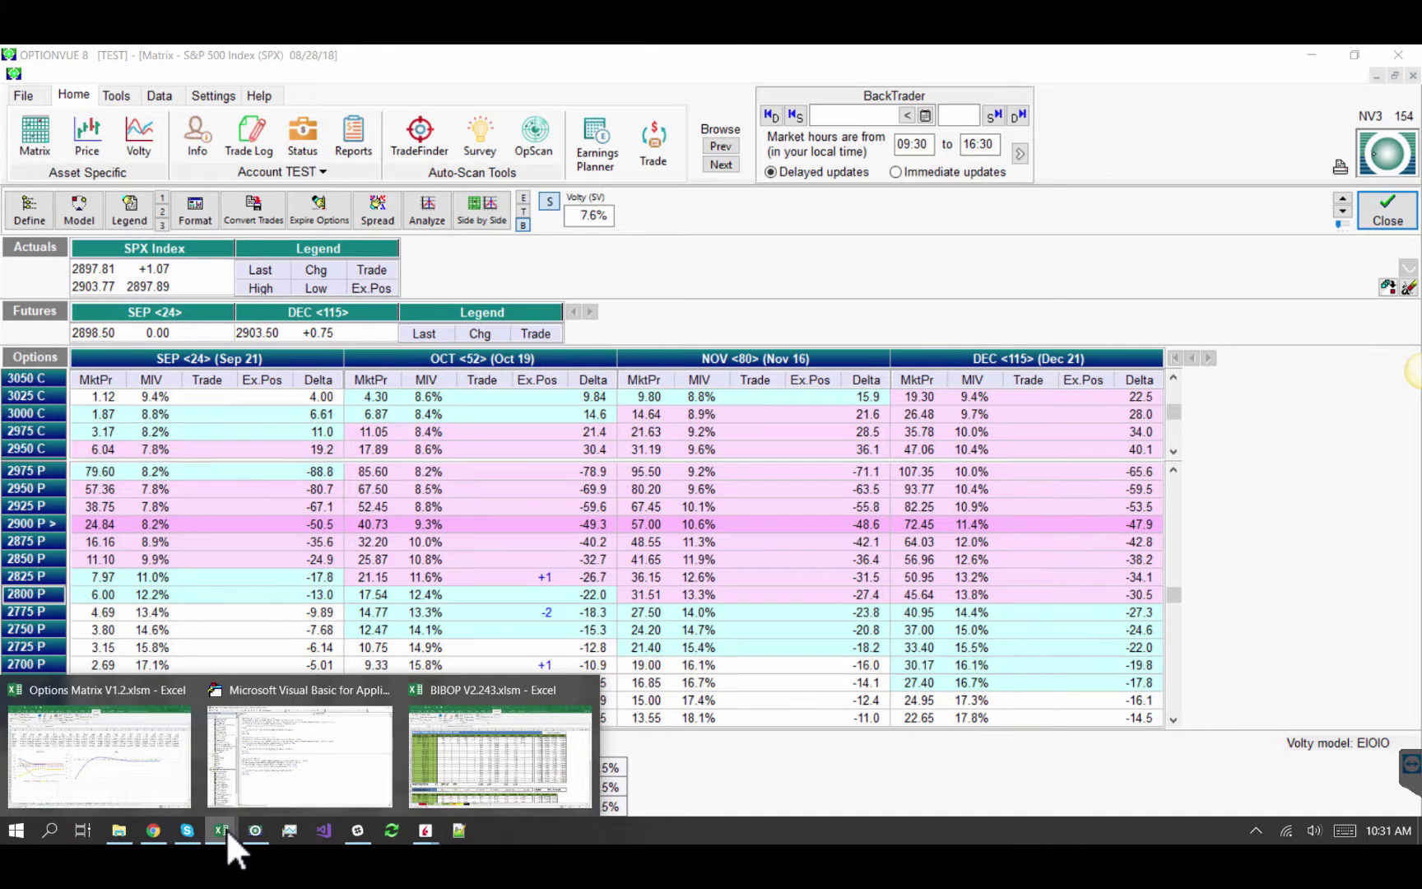
pyautogui.click(498, 767)
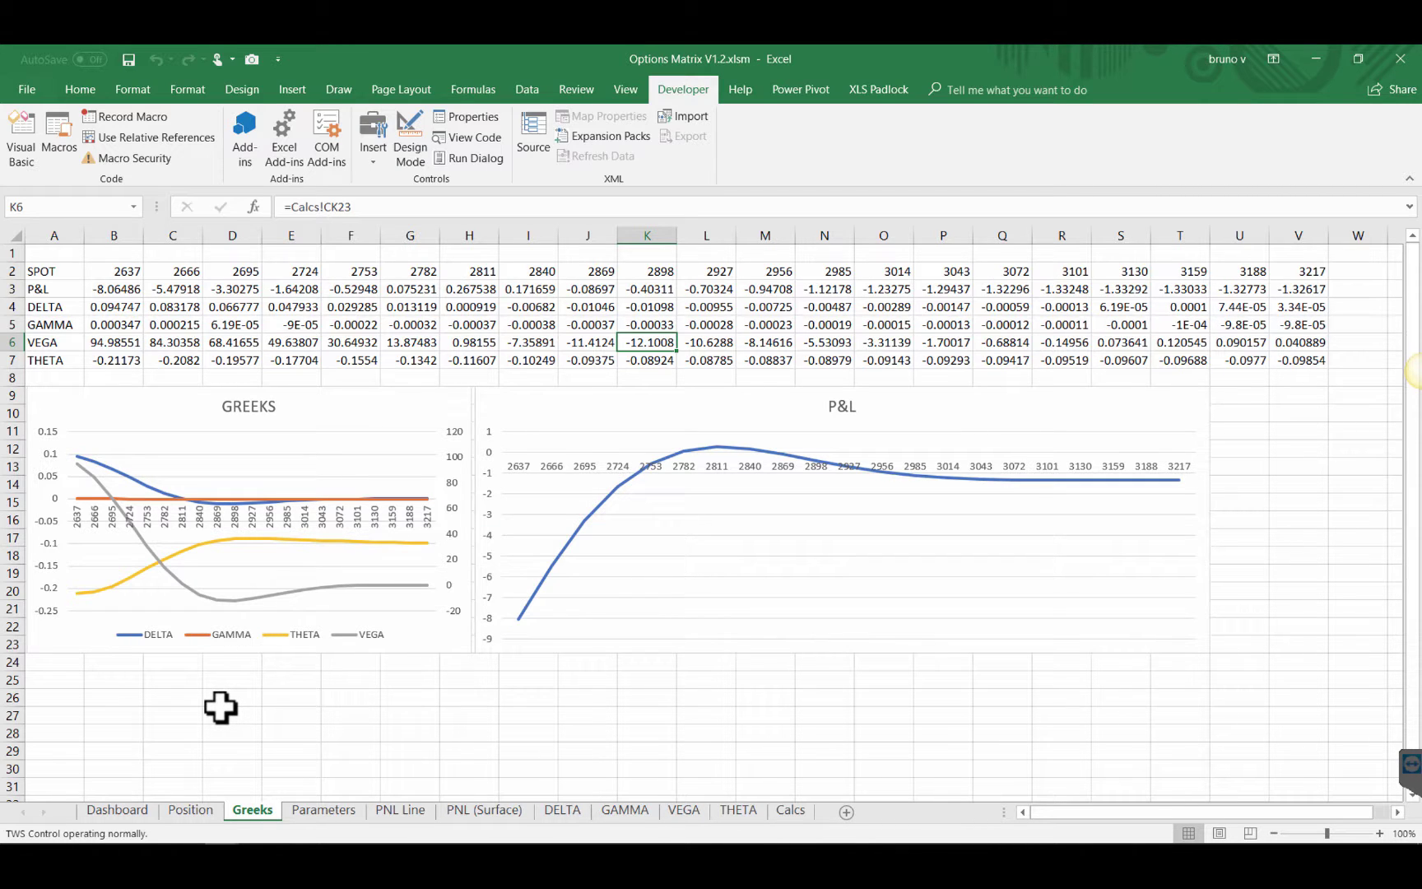
# - Apply the dark background chart style to both the P&L chart and the Greeks chart on the Greeks sheet
pyautogui.click(542, 399)
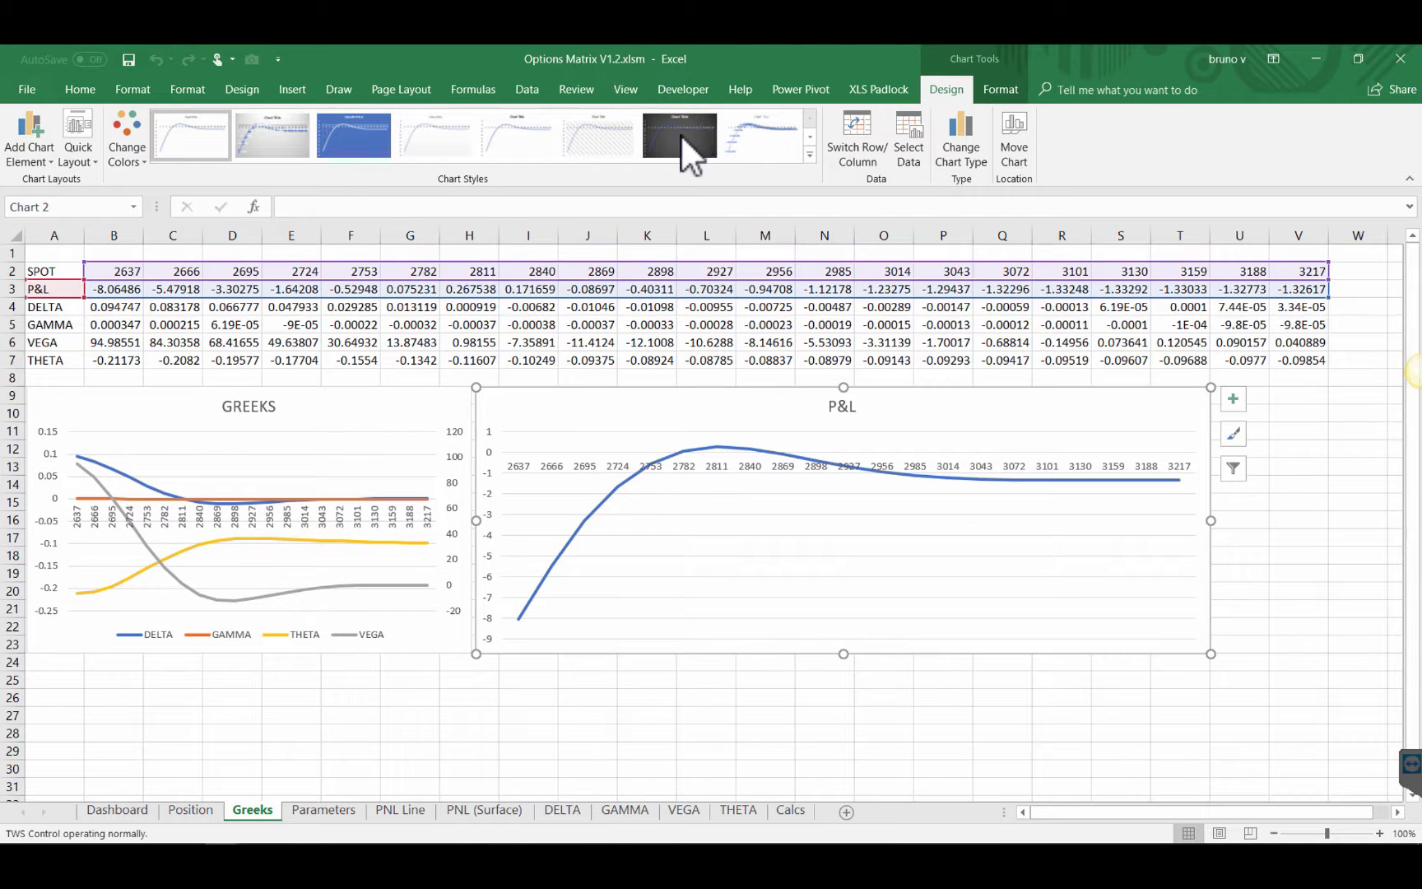
pyautogui.click(682, 134)
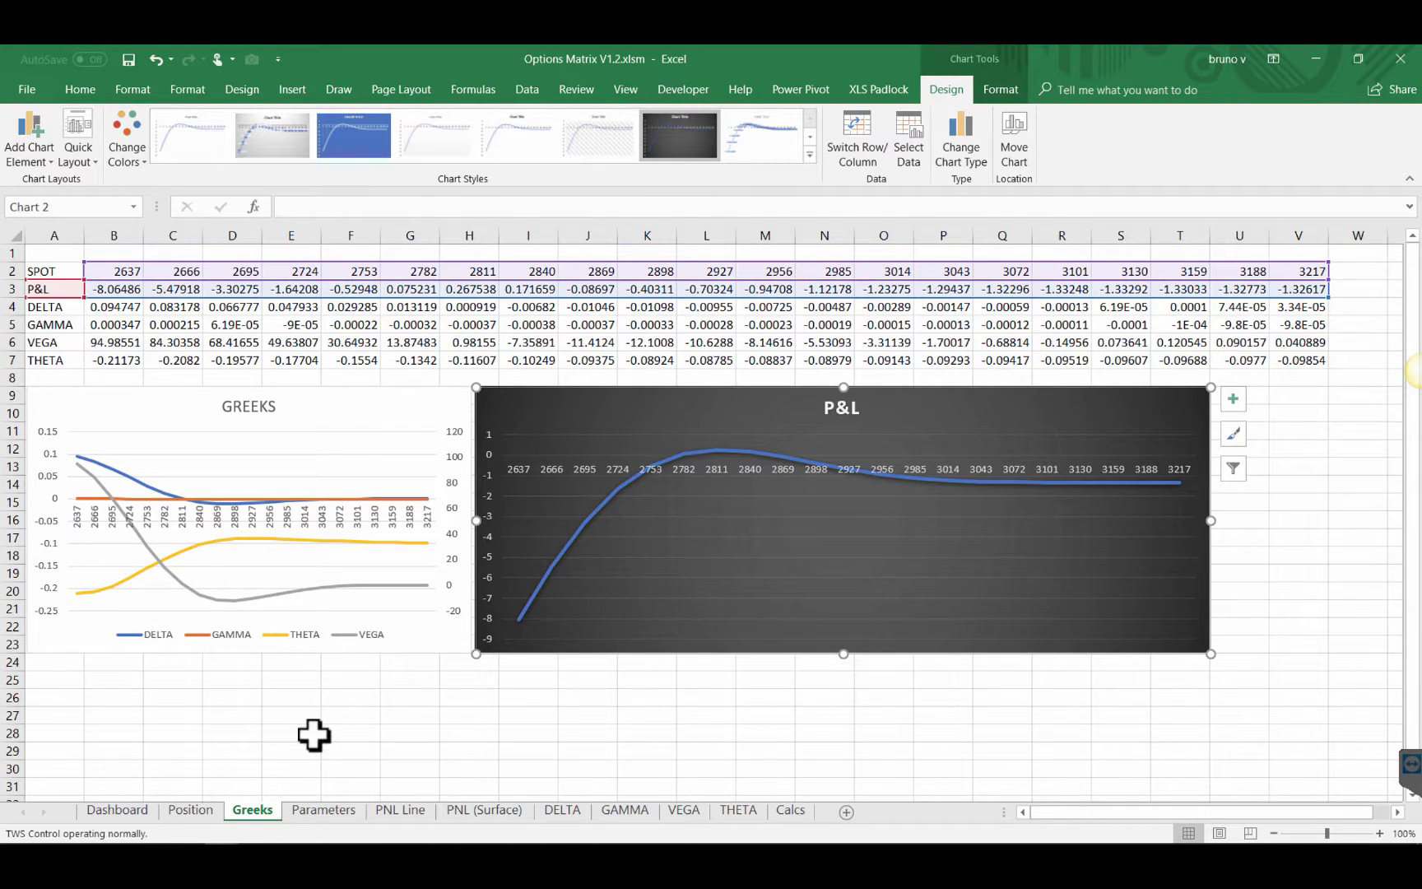
pyautogui.click(328, 501)
pyautogui.click(589, 127)
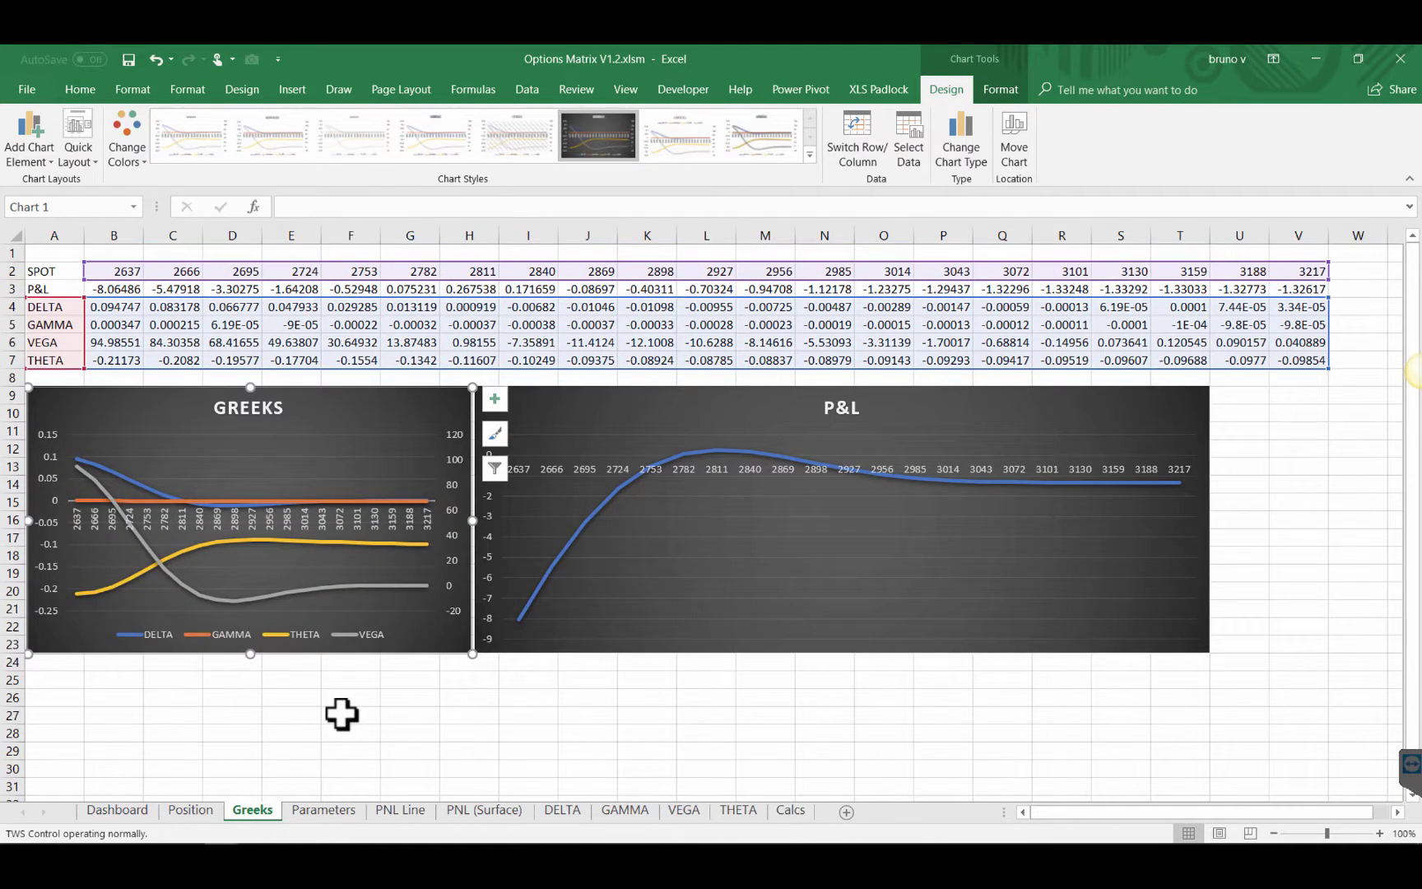